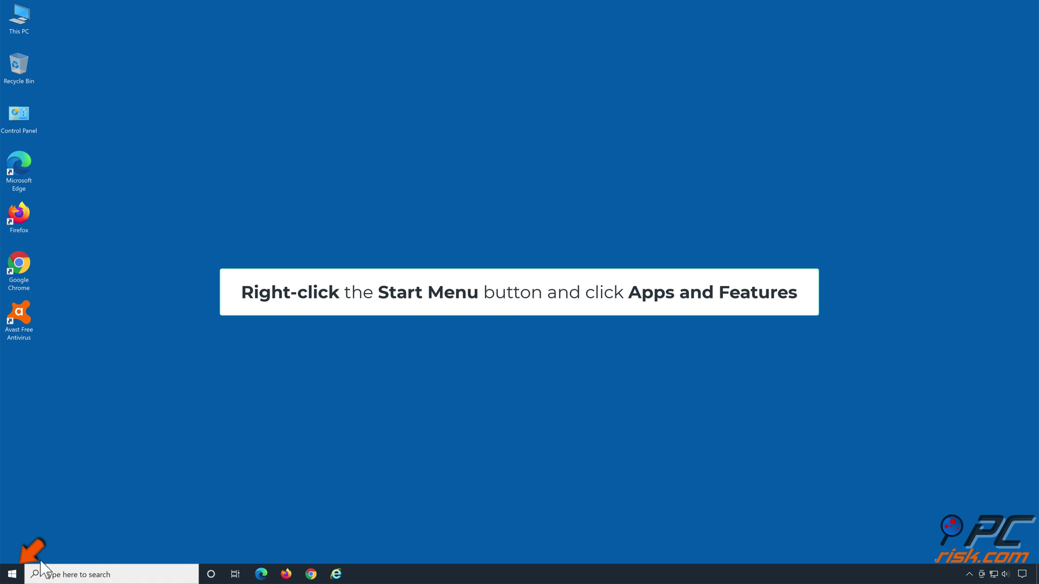
- From Apps & features, uninstall Avast Free Antivirus and confirm, so its setup window opens
right_click(20, 572)
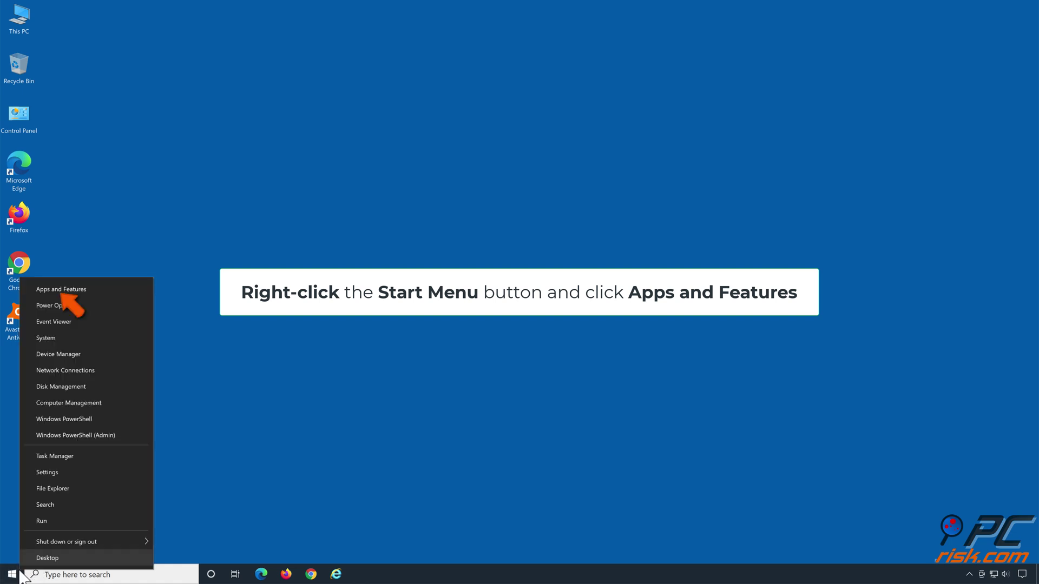
click(92, 291)
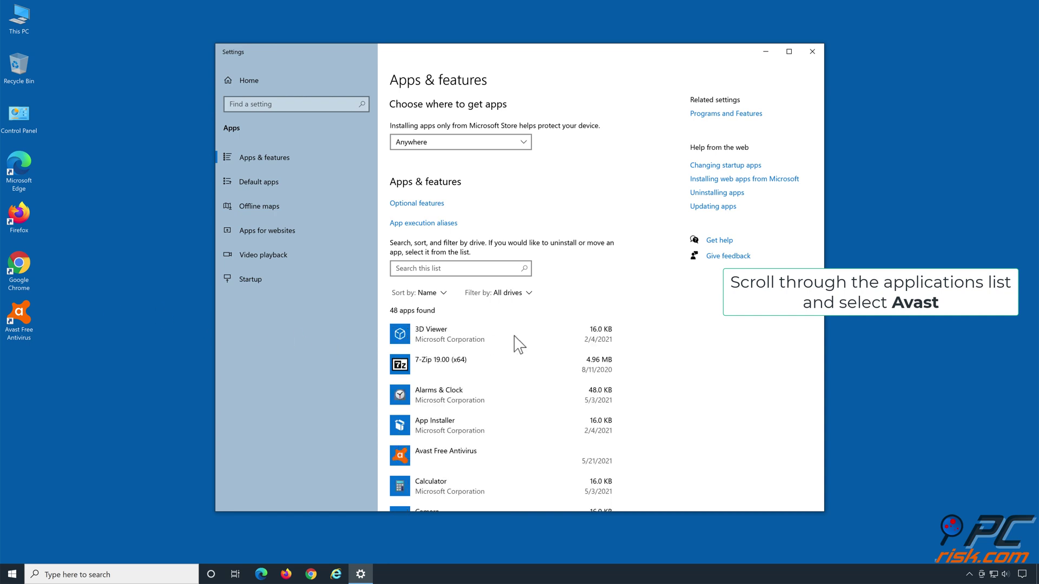
scroll(516, 343, down, 4)
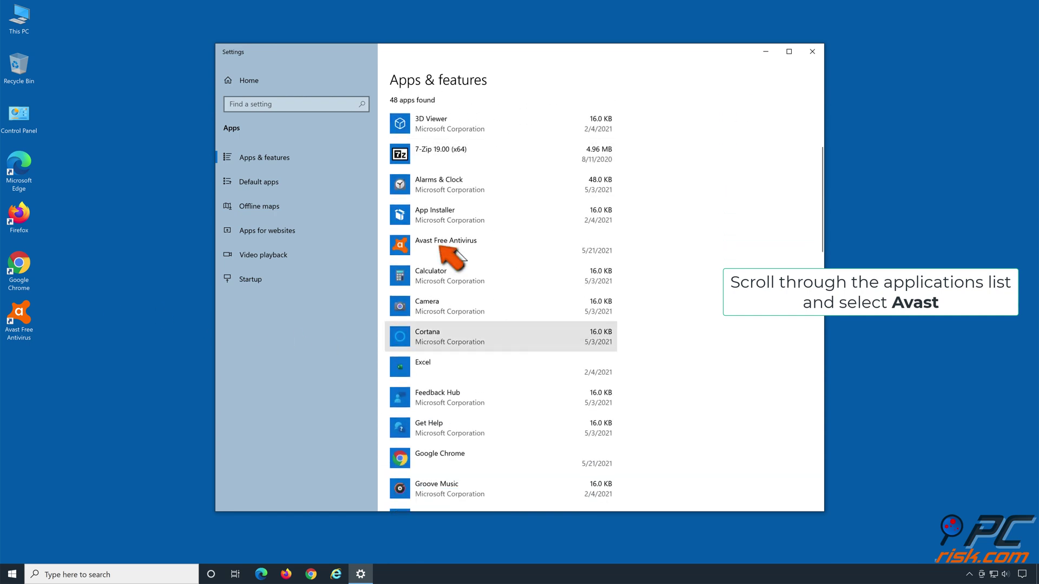
click(456, 251)
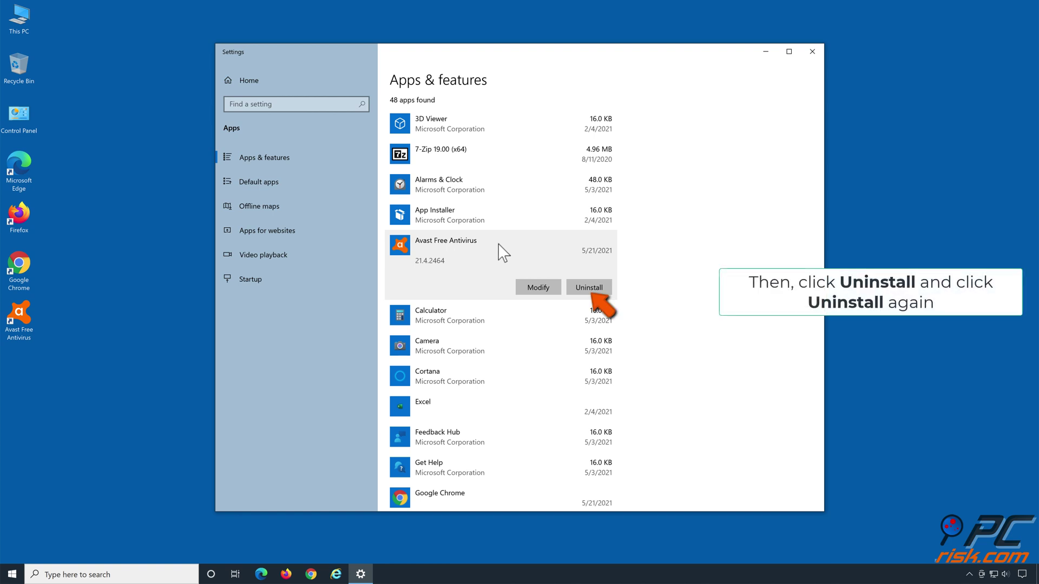
click(590, 289)
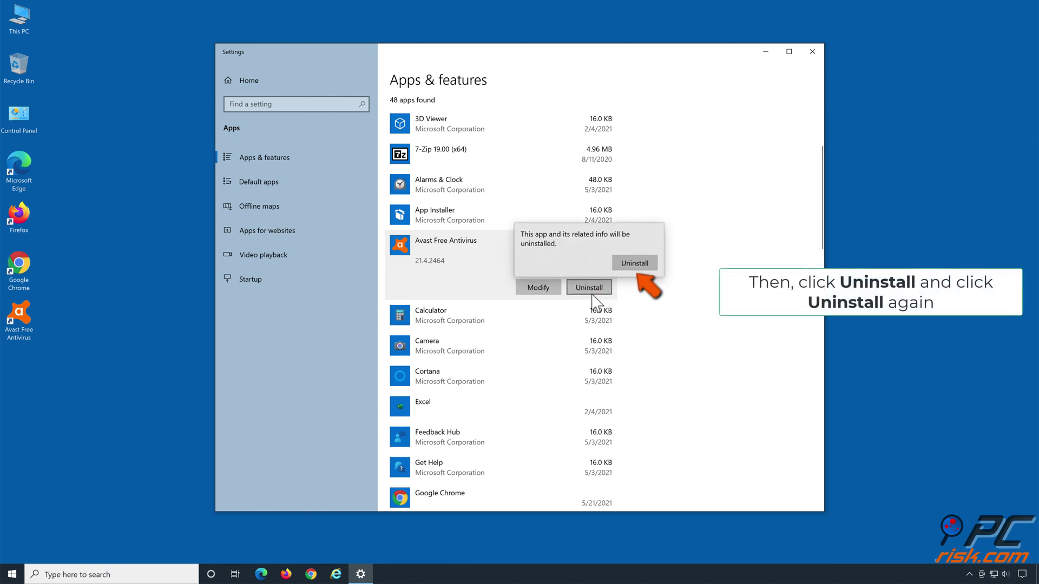
click(628, 266)
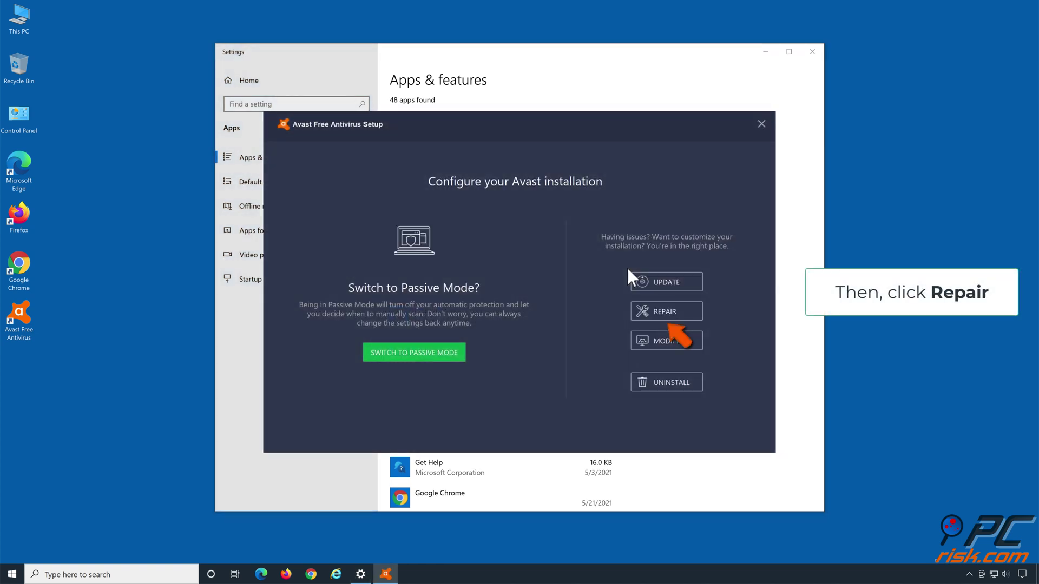
- Repair the Avast installation, authorize it, and dismiss the success message
click(668, 317)
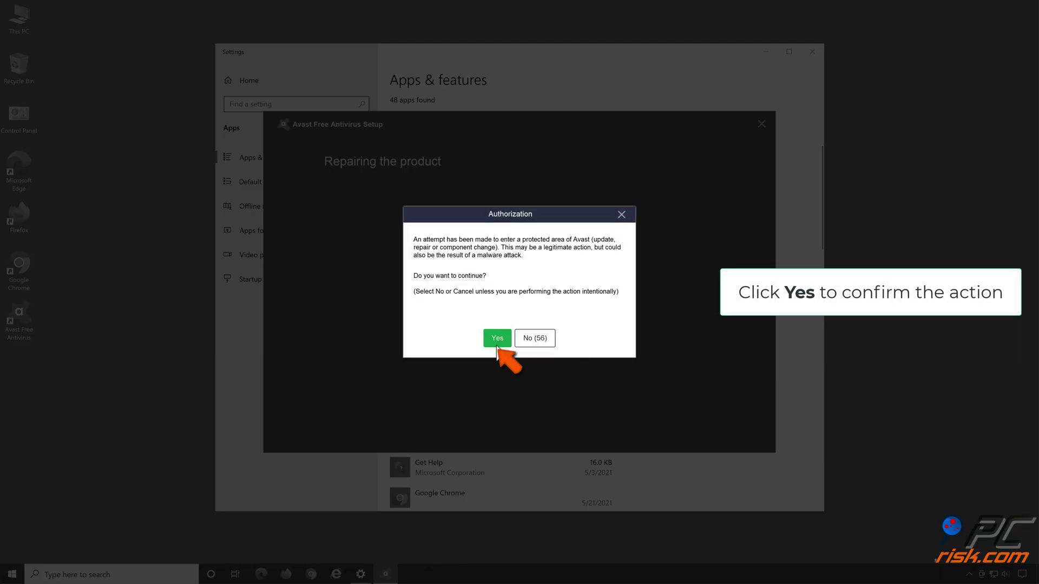
click(497, 340)
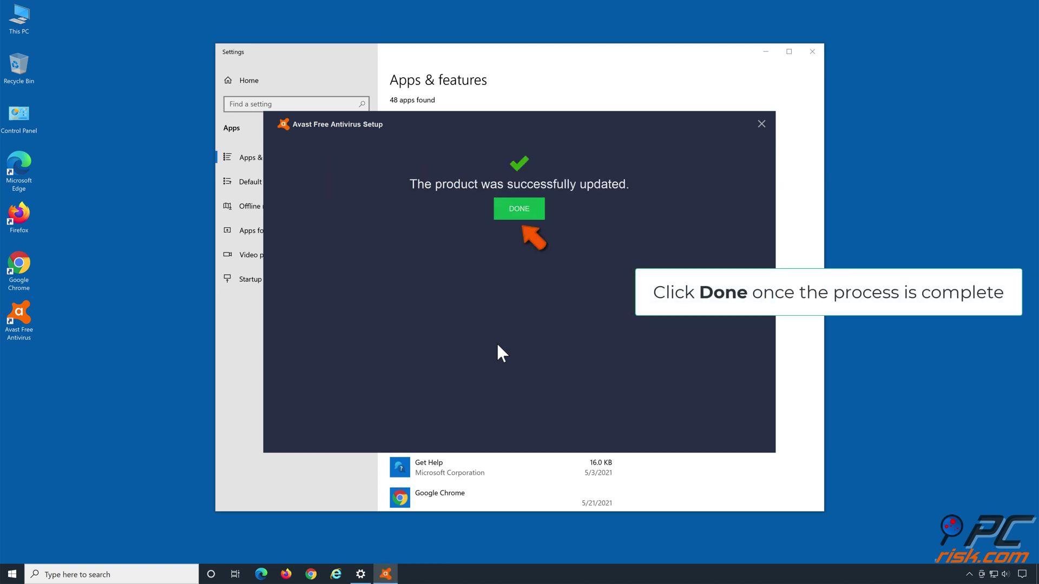
click(520, 213)
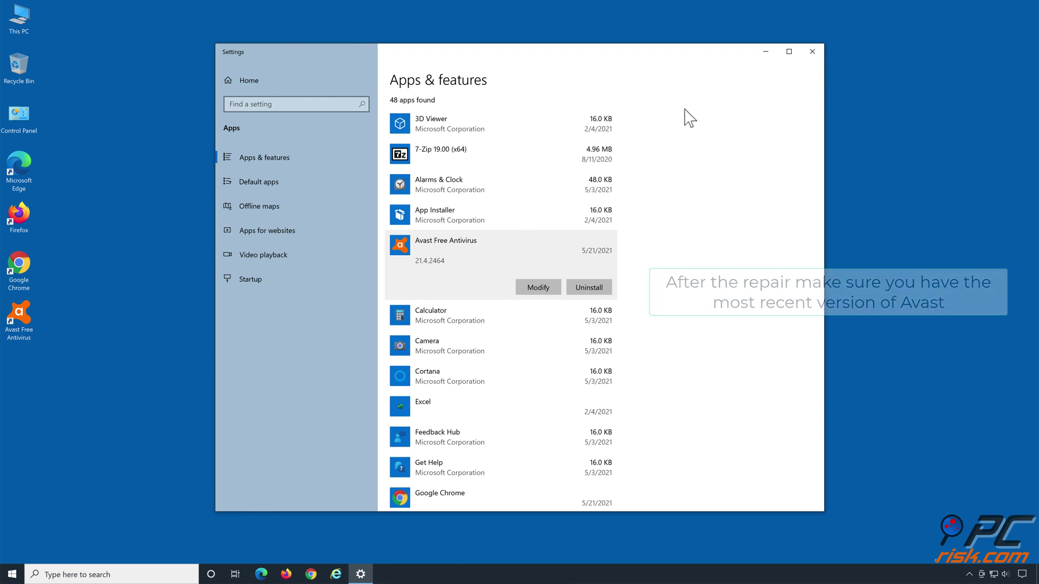
- Close Windows Settings, launch Avast, and open Settings > General > Update
click(812, 52)
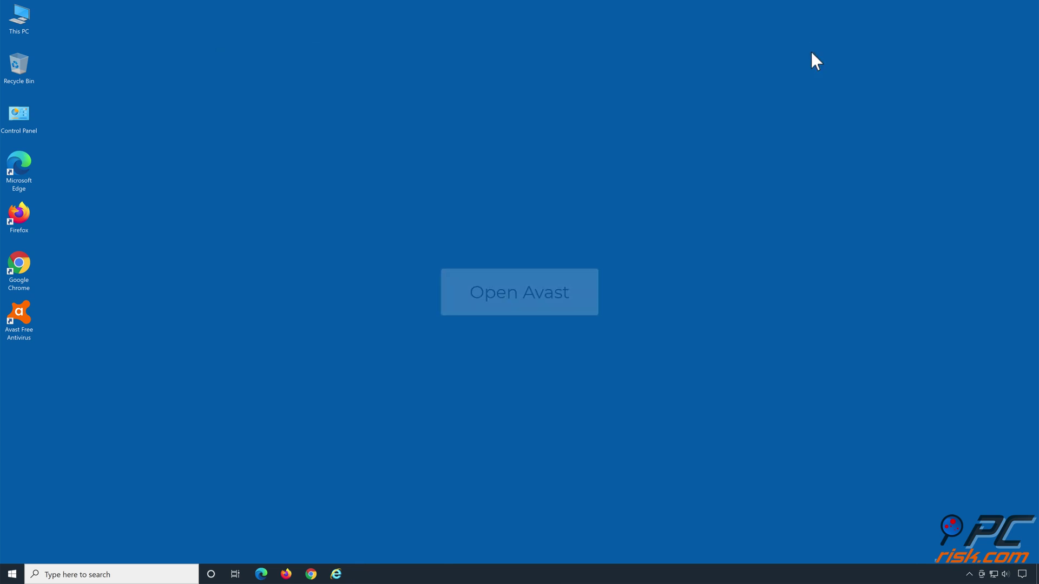
double_click(31, 319)
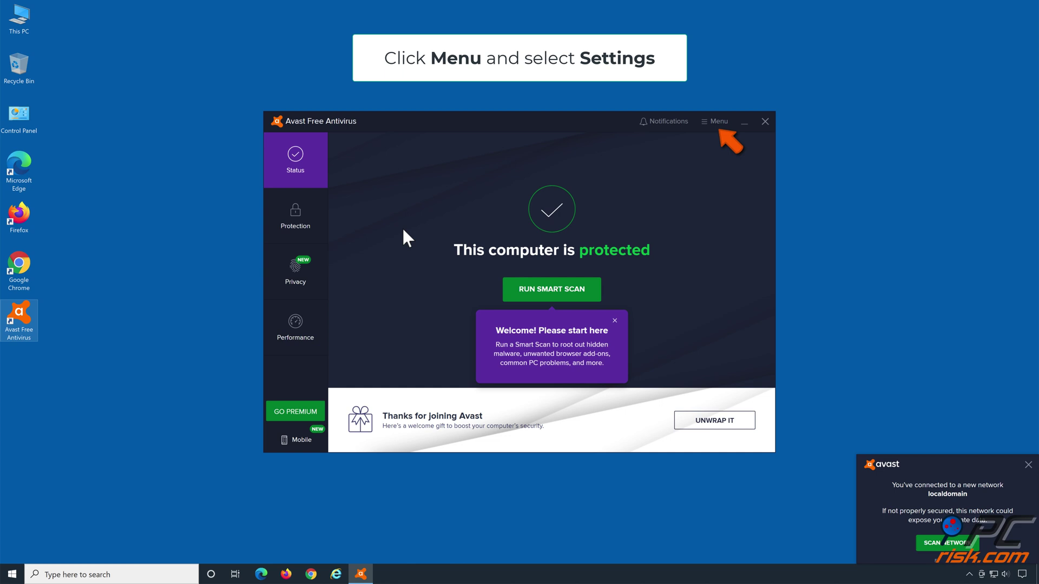
click(717, 123)
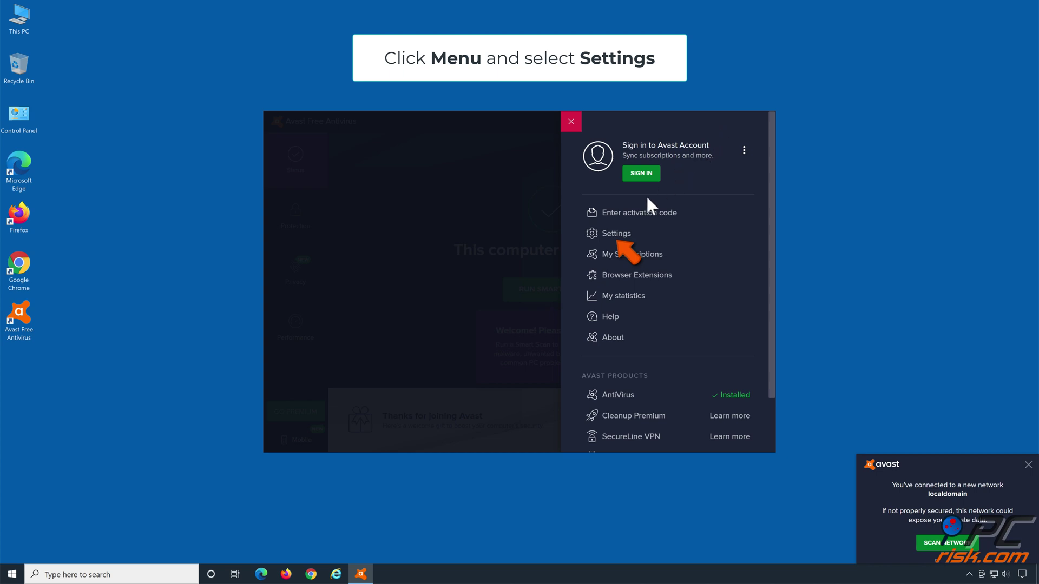
click(614, 235)
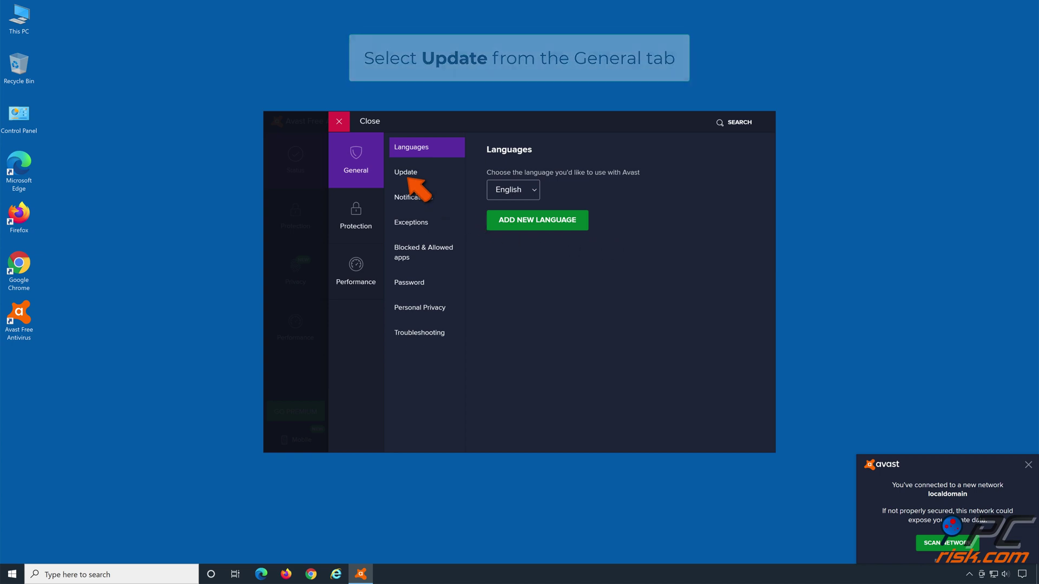
click(410, 183)
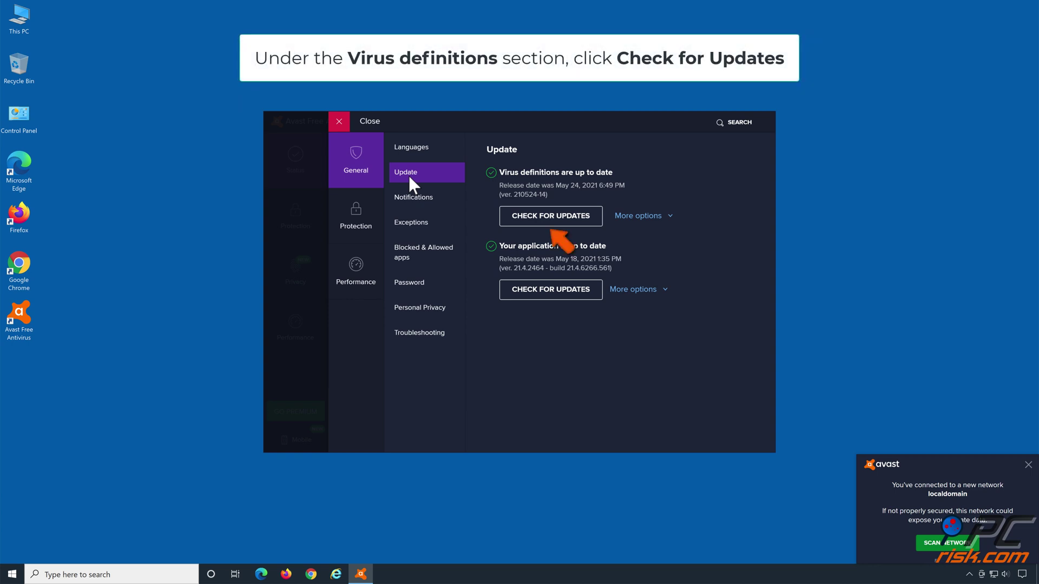
- Check for virus definition and application updates, then return to the status screen
click(557, 223)
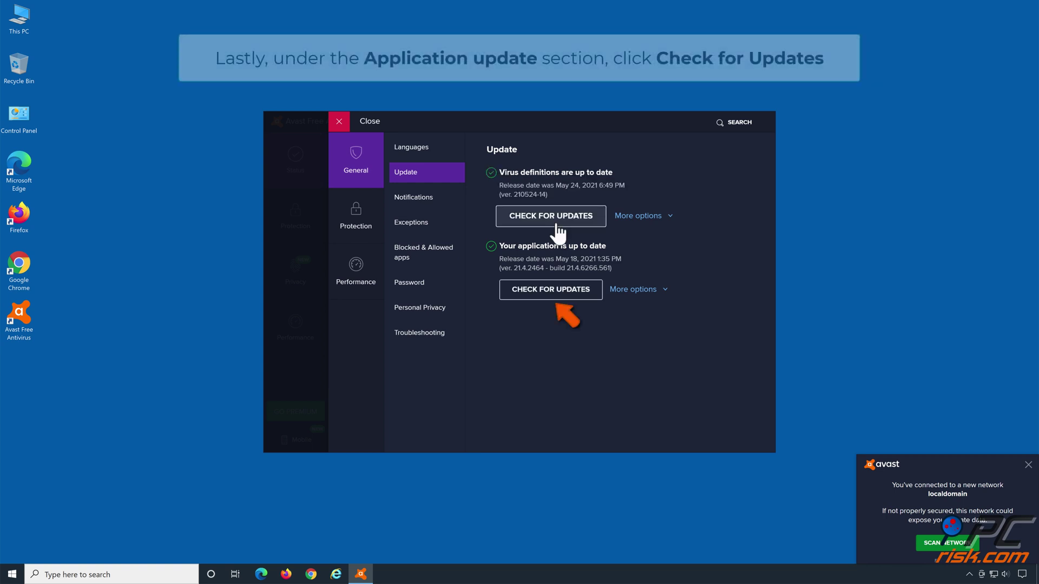
click(552, 295)
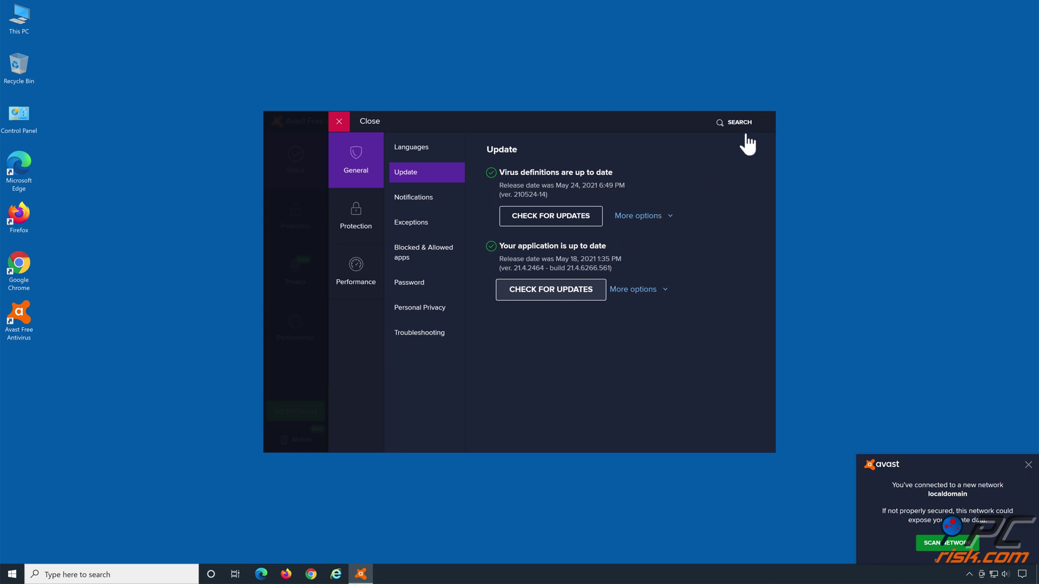
click(339, 121)
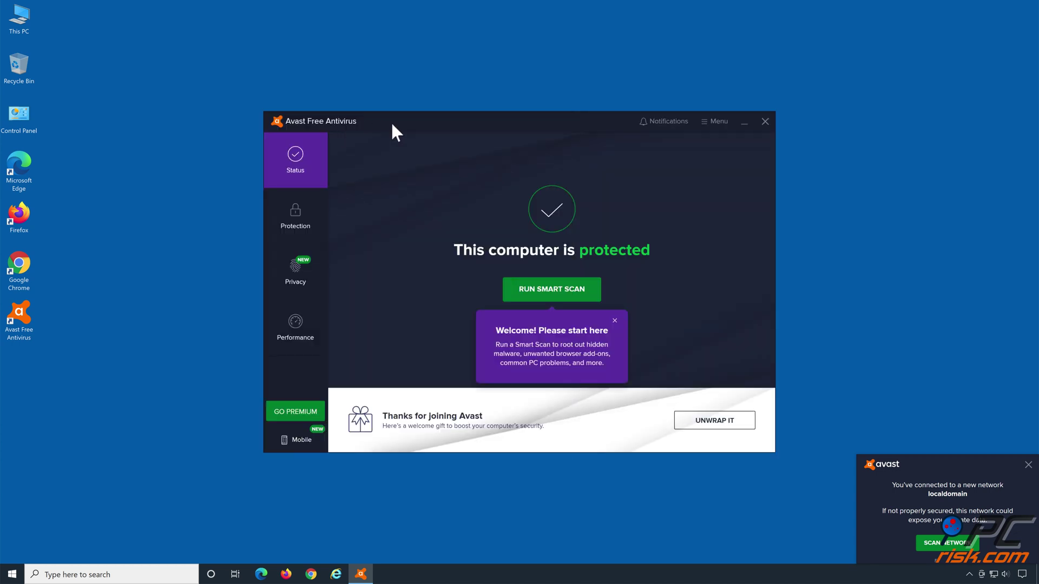
click(764, 121)
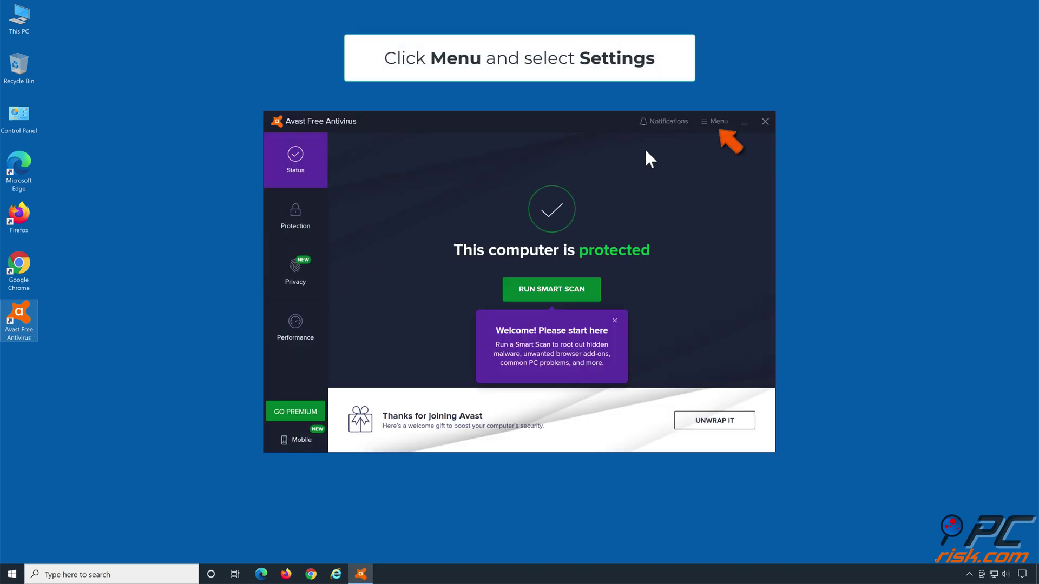
- Open Avast Settings > Troubleshooting and choose Add / Modify Components
click(716, 122)
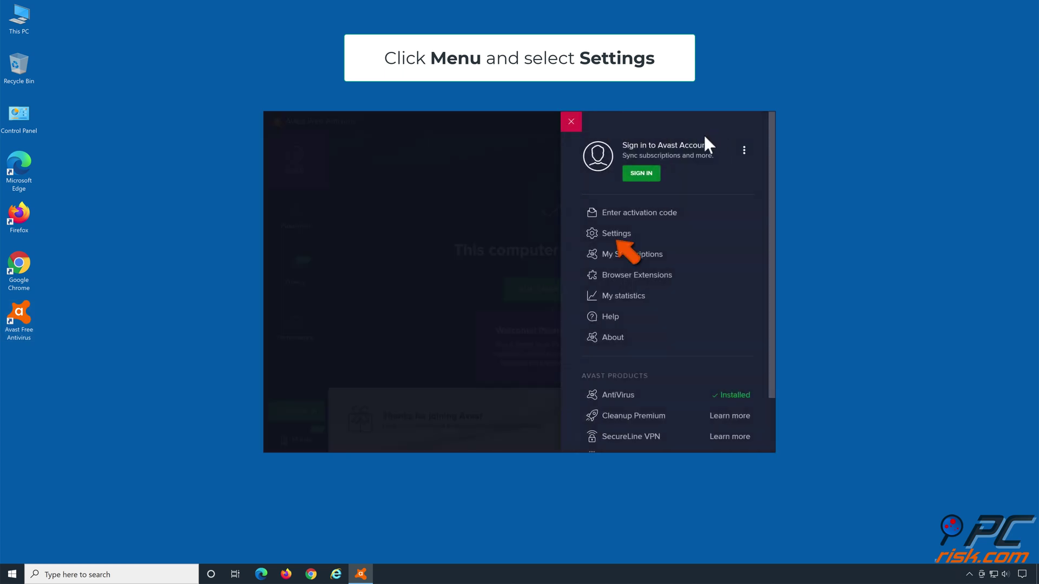
click(616, 235)
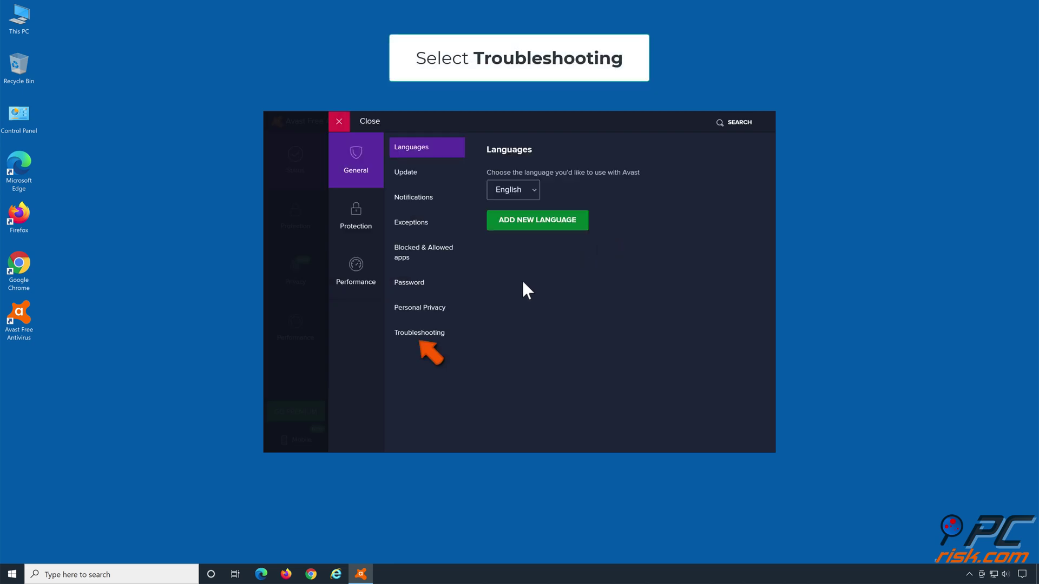
click(420, 336)
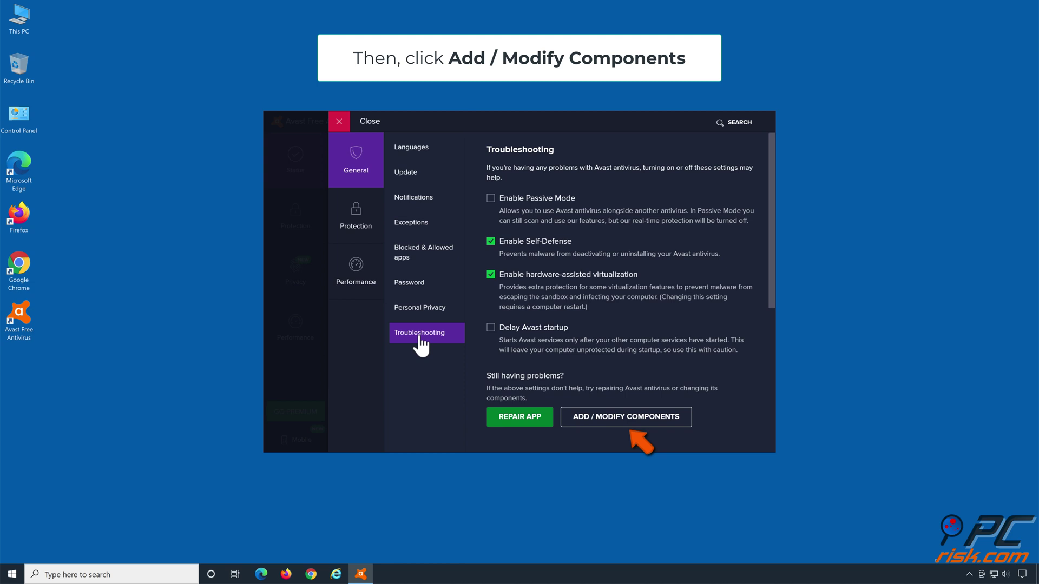
click(623, 428)
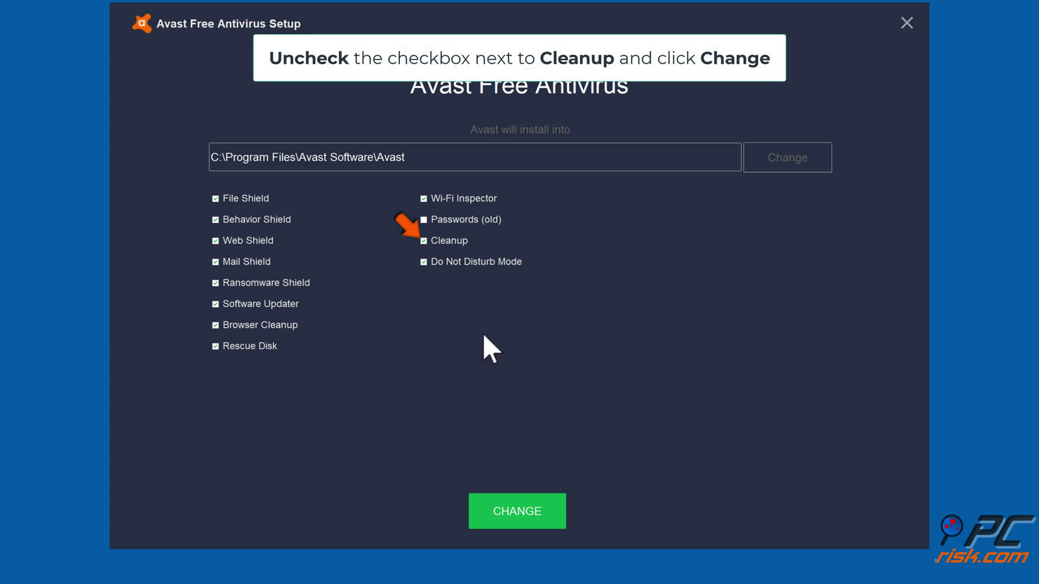
- Uncheck the Cleanup component and apply the change, authorizing it
click(424, 248)
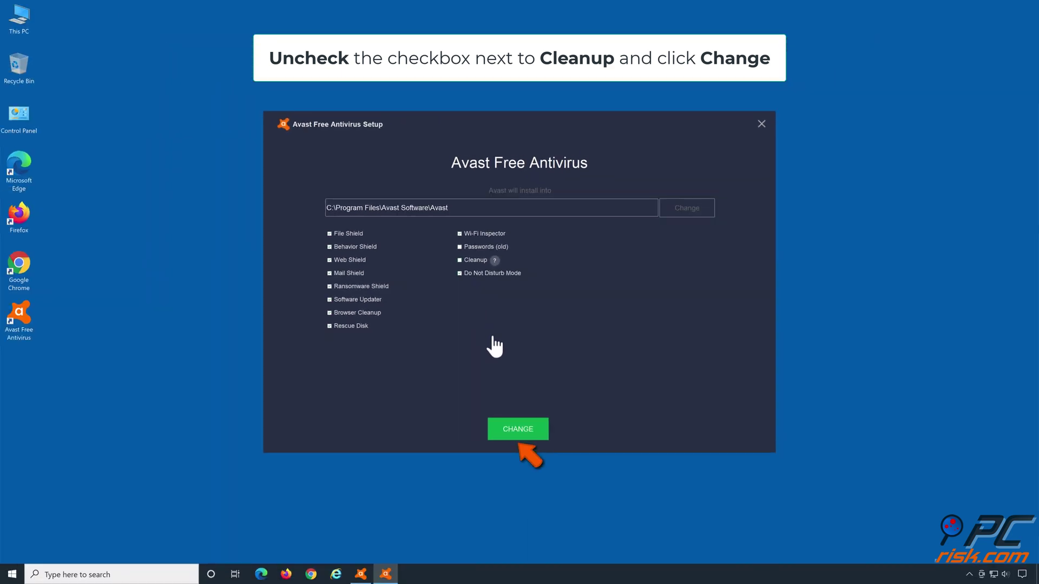
click(519, 436)
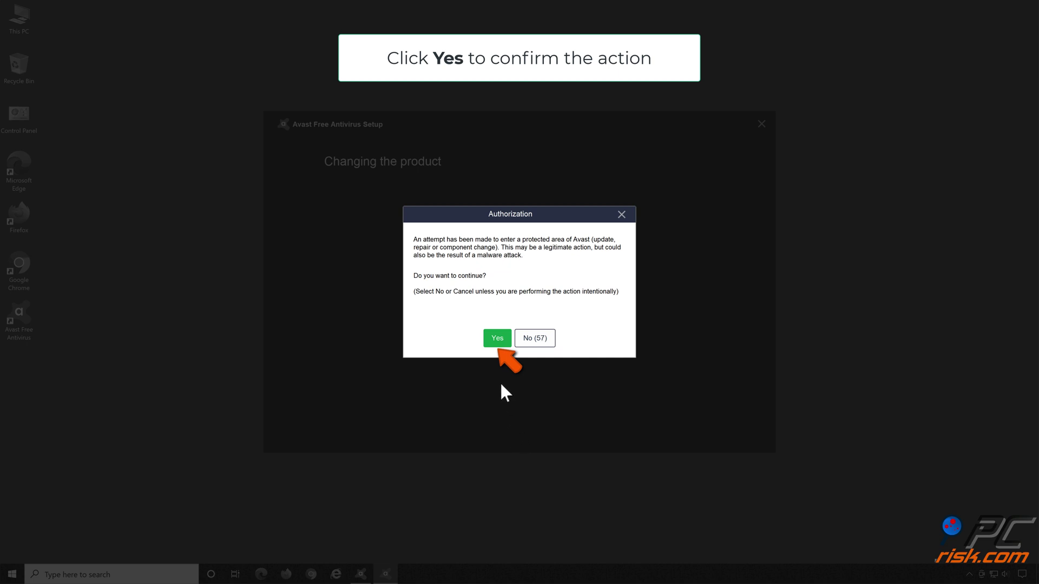
click(499, 344)
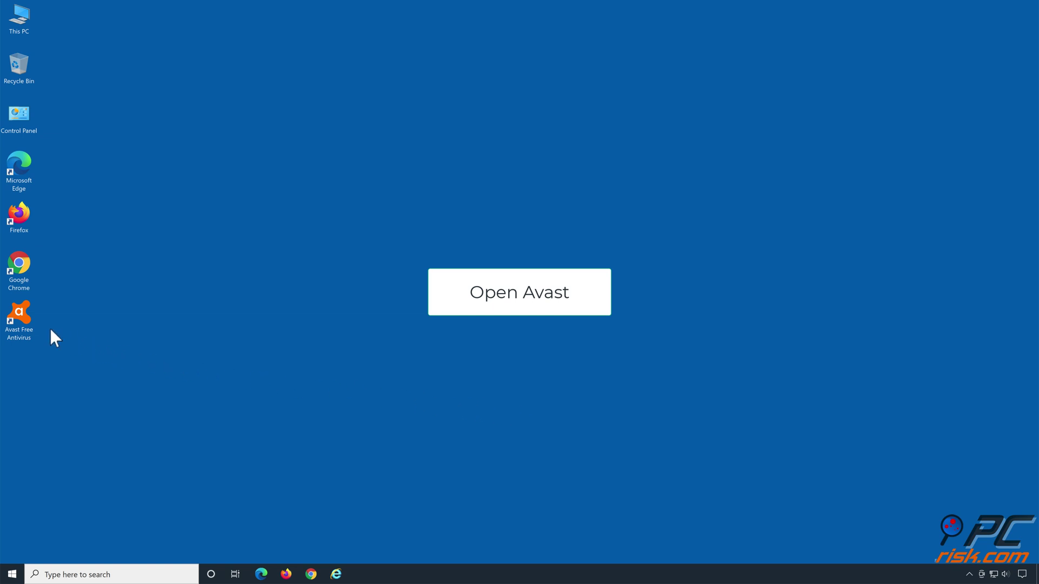
- Launch Avast and open Add / Modify Components from Settings > Troubleshooting
double_click(24, 314)
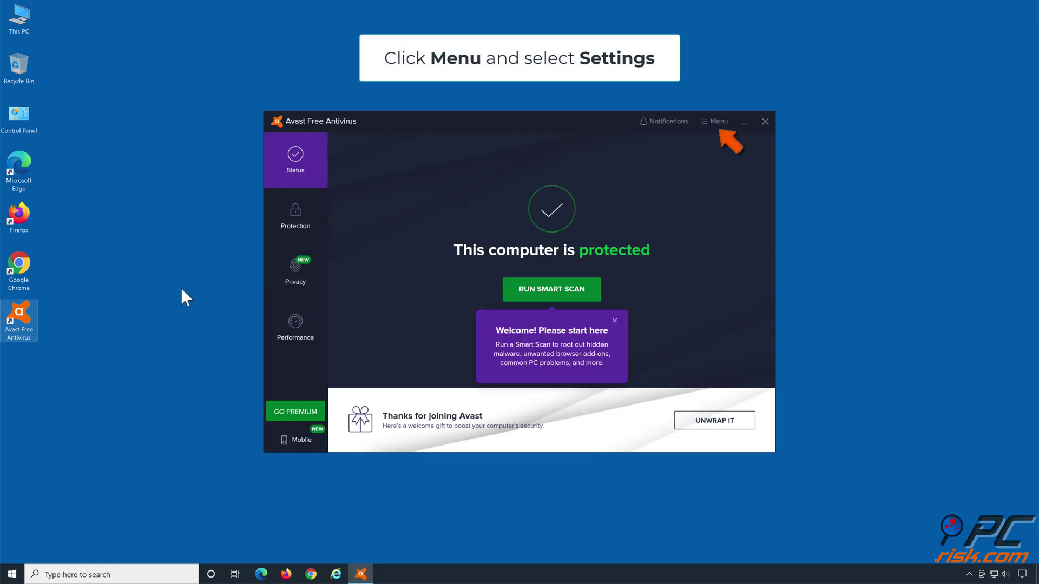
click(713, 123)
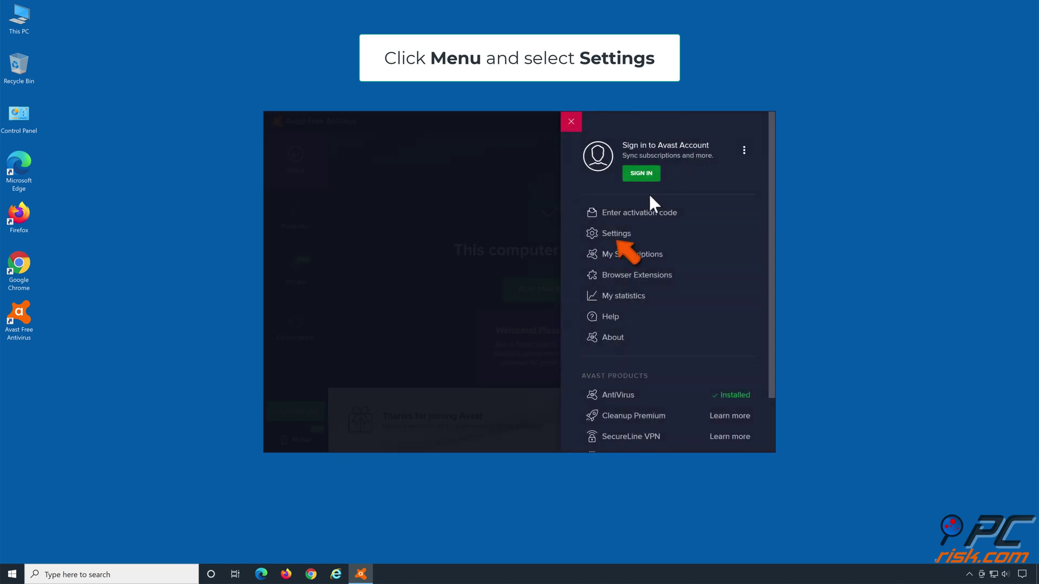
click(617, 235)
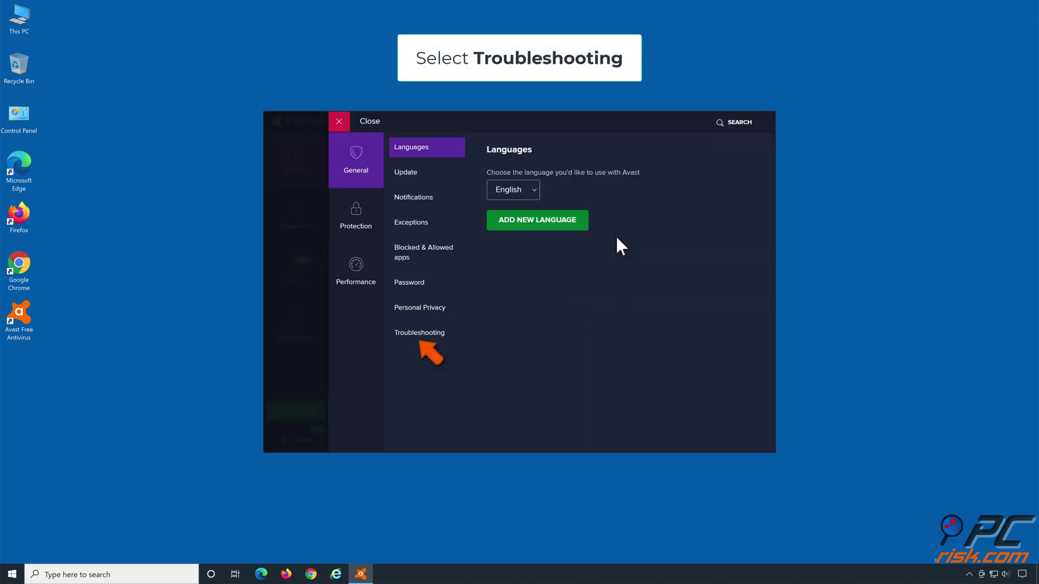
click(422, 335)
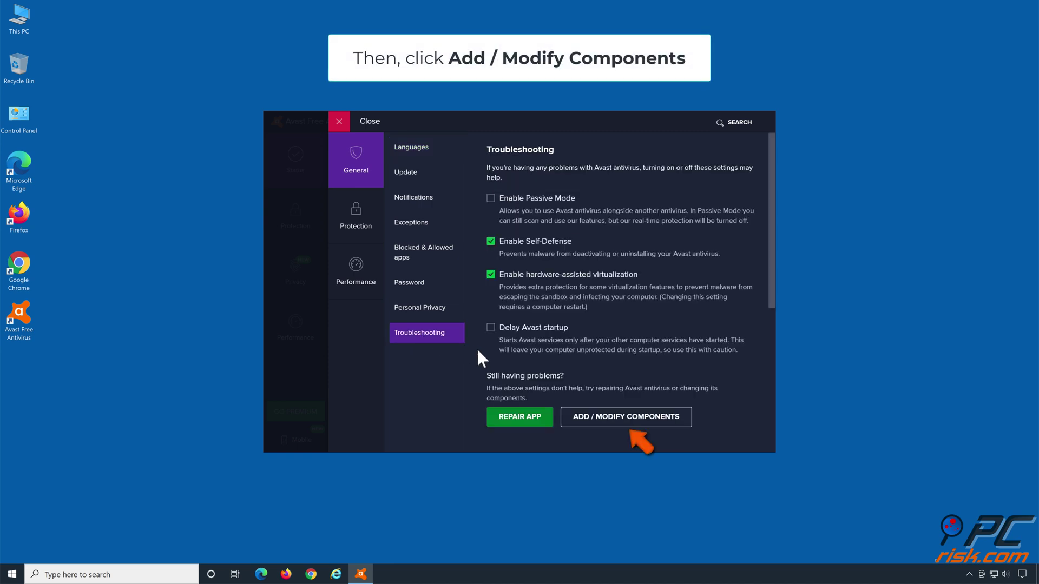
click(626, 425)
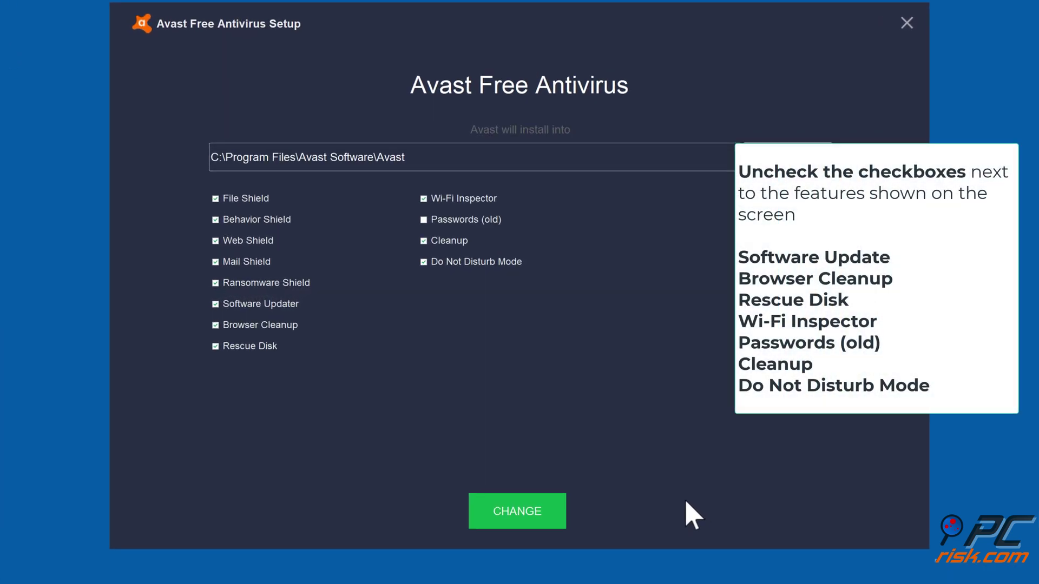
- Uncheck Software Updater, Browser Cleanup, Rescue Disk, Passwords (old), Cleanup and Do Not Disturb Mode
click(215, 304)
click(215, 325)
click(215, 347)
click(424, 219)
click(424, 242)
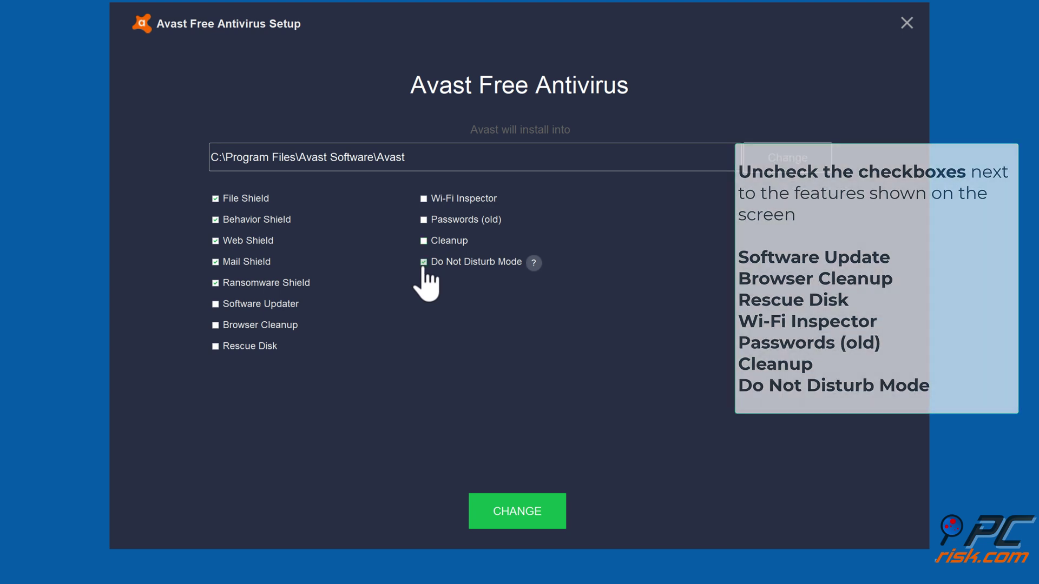
click(424, 263)
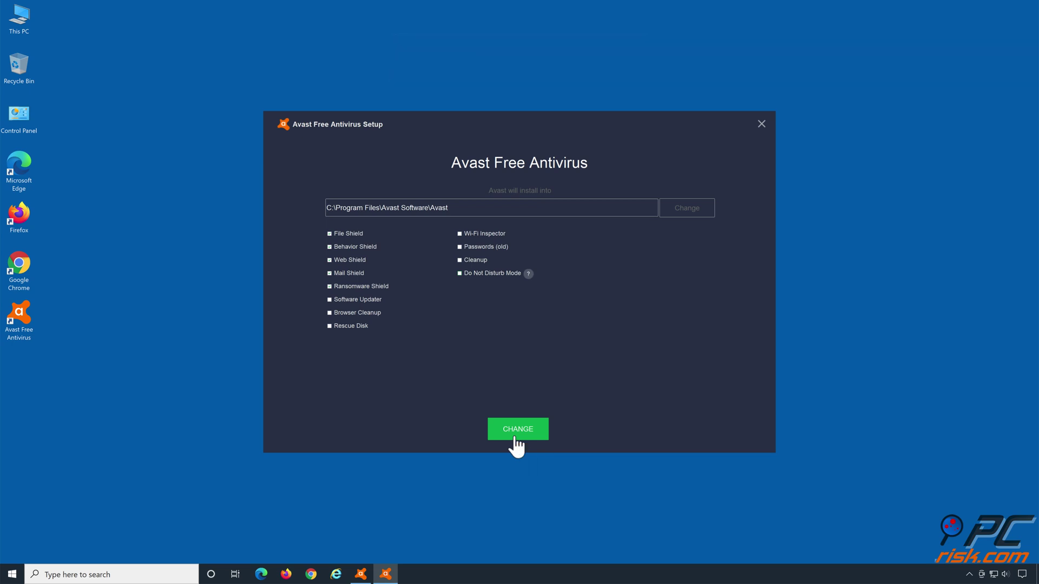
- Apply the component removals, authorize them, and restart the computer
click(515, 430)
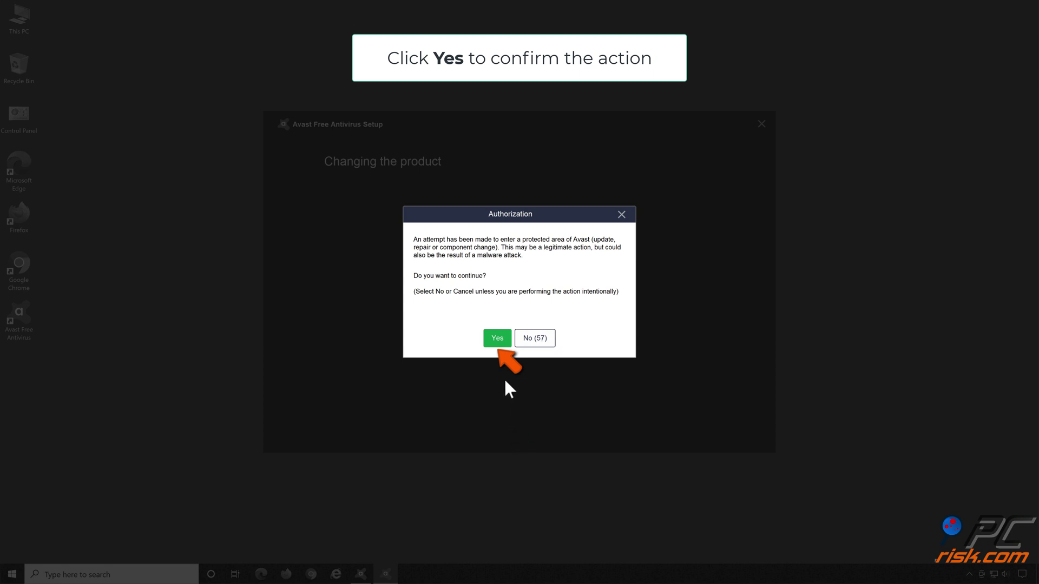
click(497, 341)
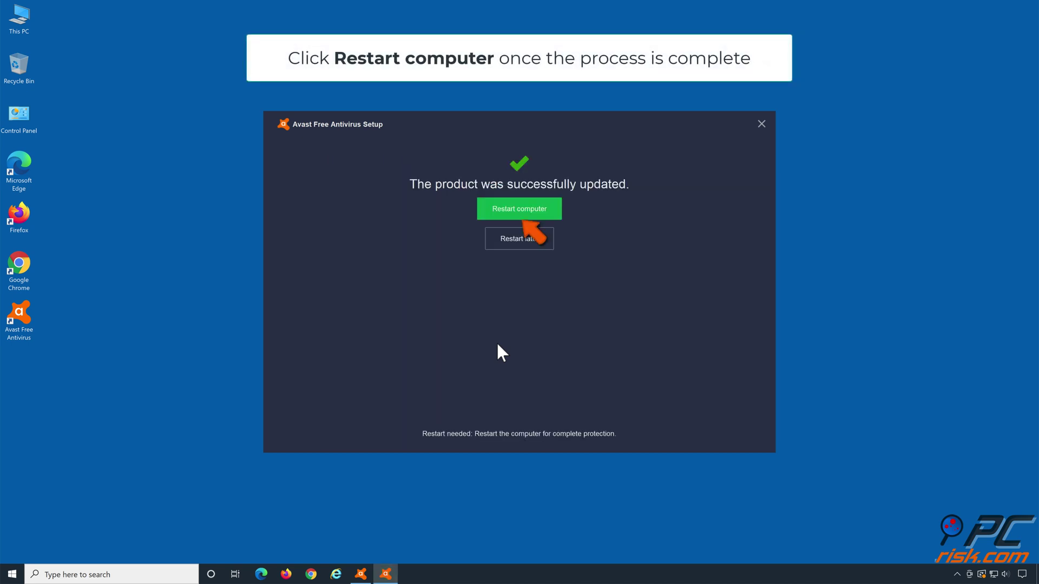
click(521, 216)
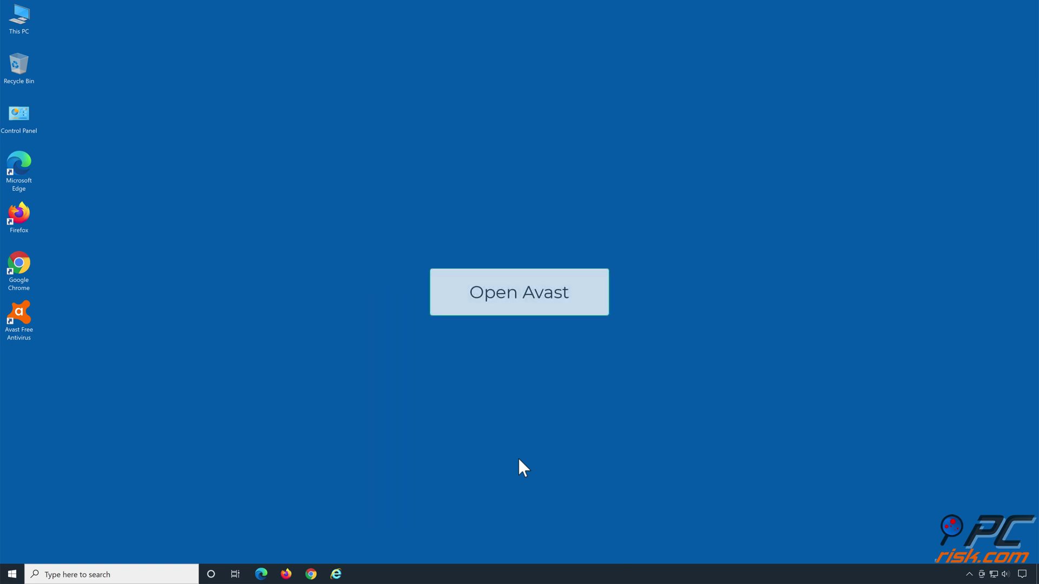
- Relaunch Avast Free Antivirus from the desktop shortcut and open its Settings
double_click(25, 320)
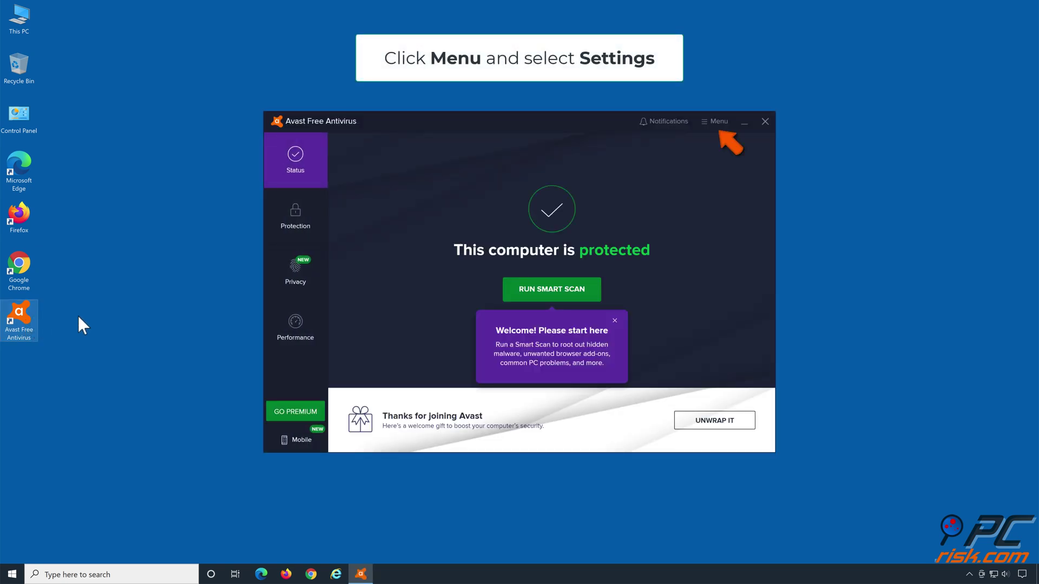
click(715, 125)
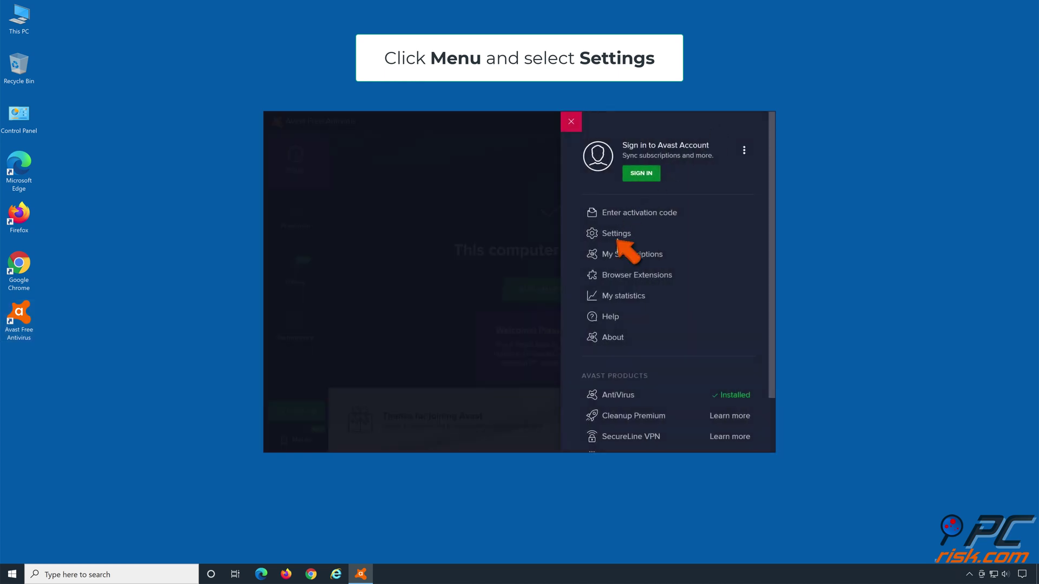
click(618, 237)
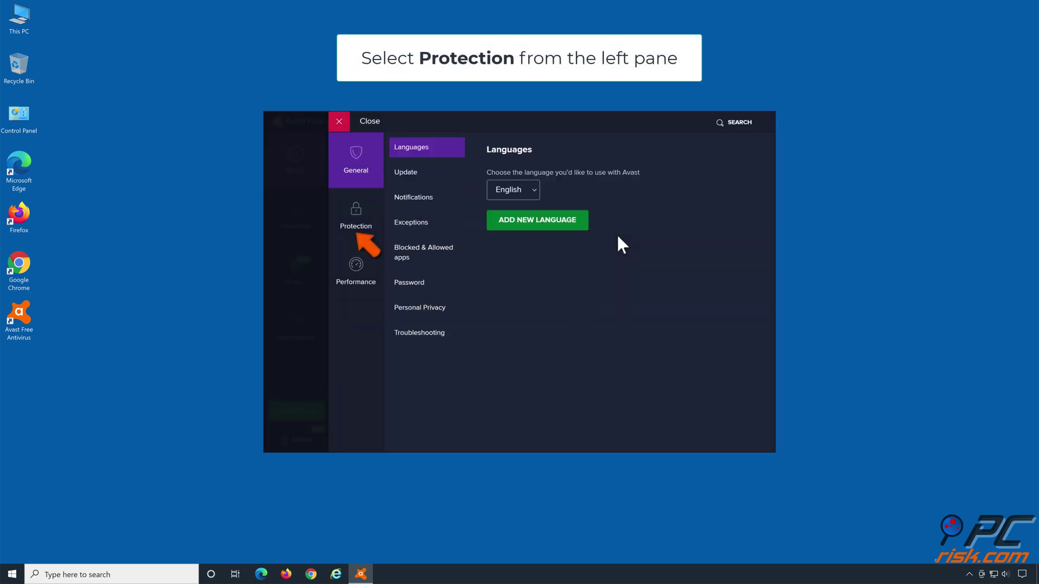
- Go to Protection > Core Shields and show the Mail Shield tab
click(358, 230)
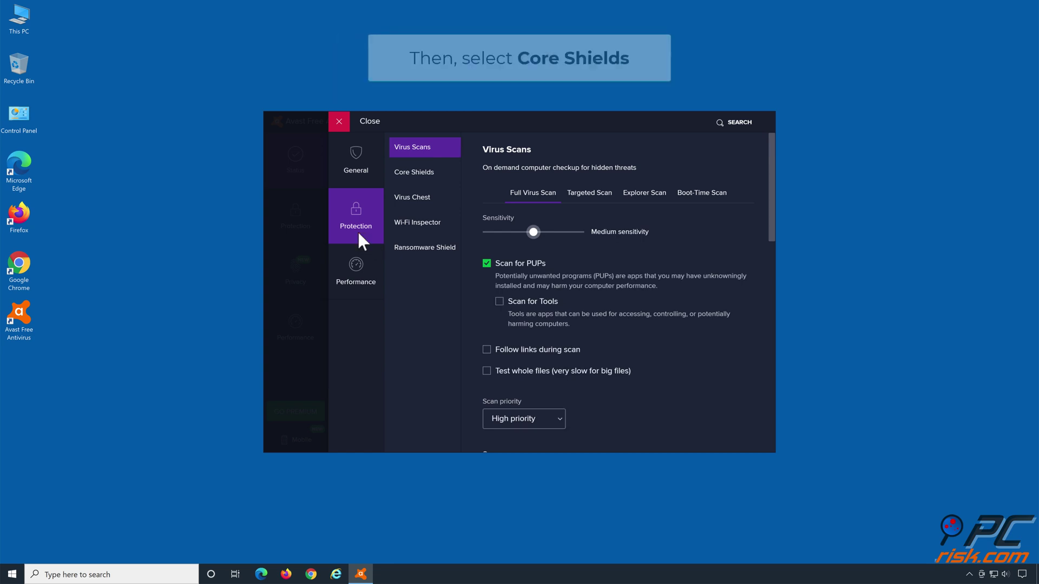
click(414, 177)
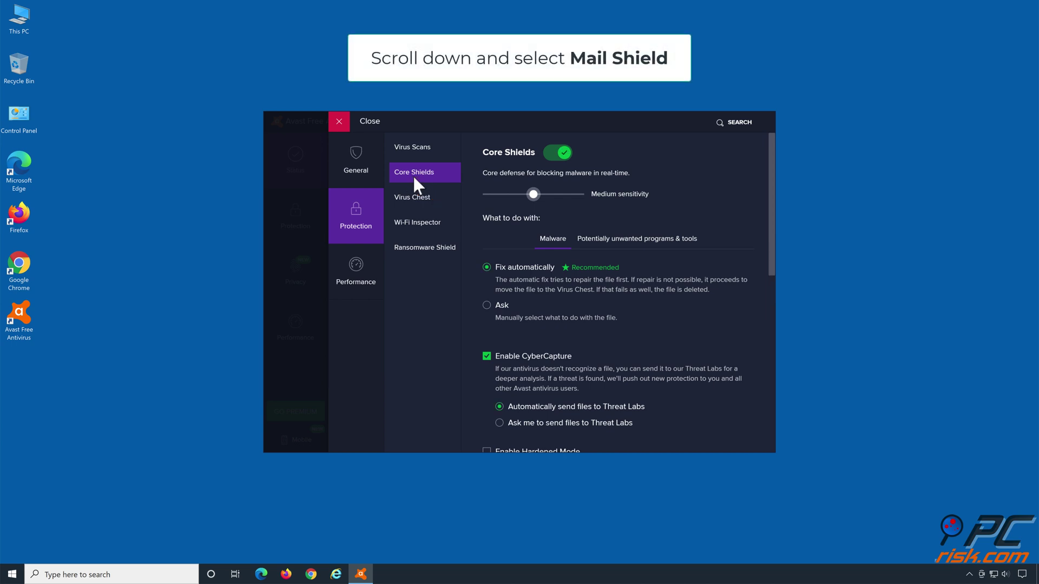
scroll(608, 244, down, 4)
scroll(608, 244, down, 2)
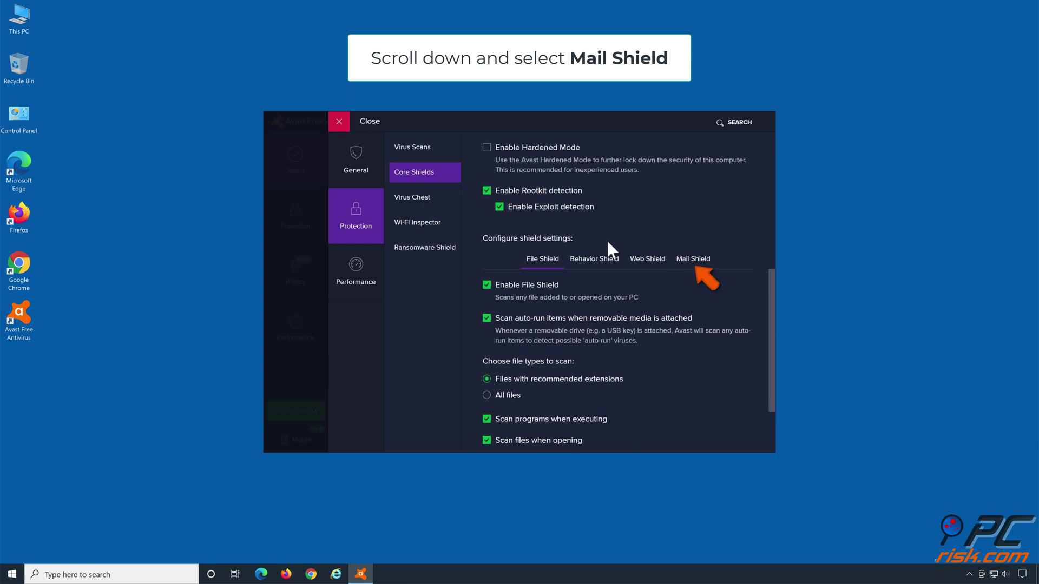
click(694, 264)
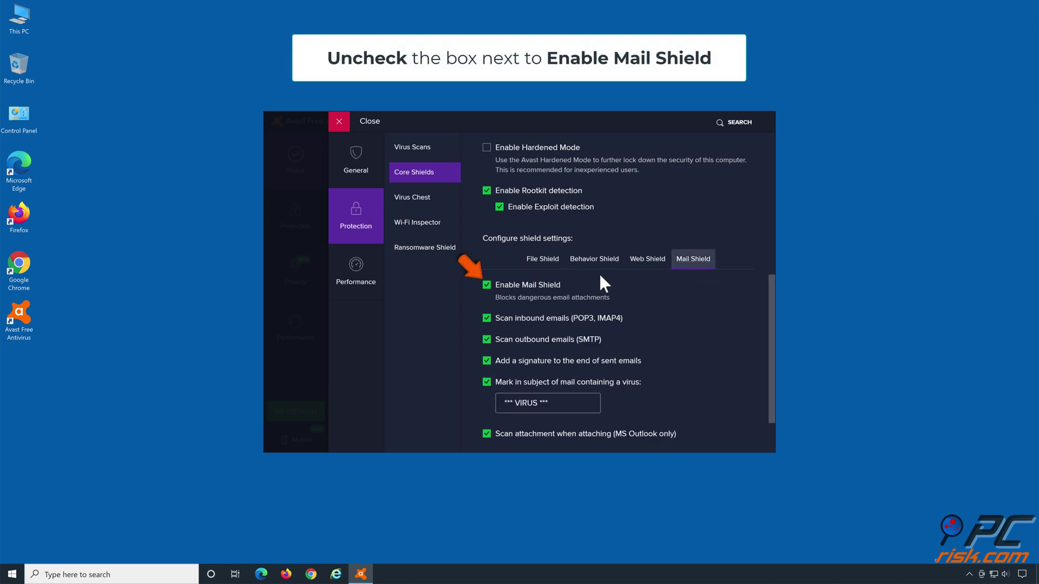
- Stop Mail Shield indefinitely, then close Avast's settings and main window
click(487, 286)
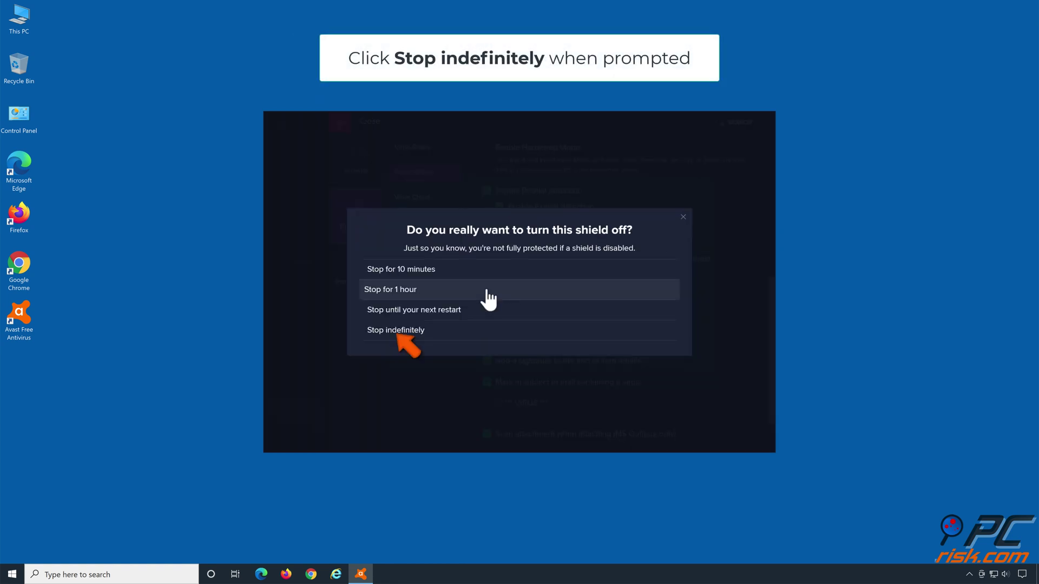
click(432, 335)
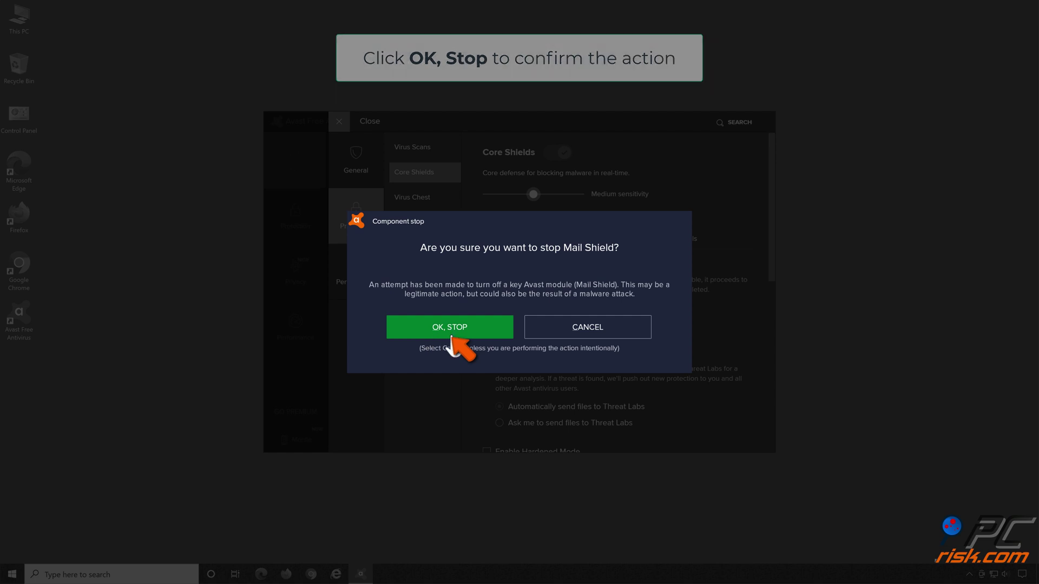
click(451, 331)
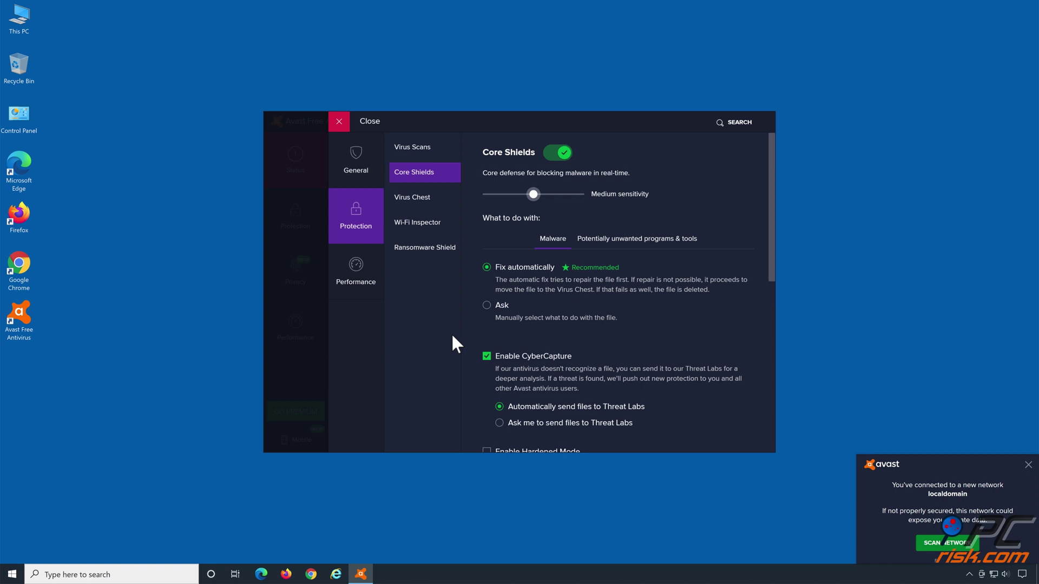
click(342, 122)
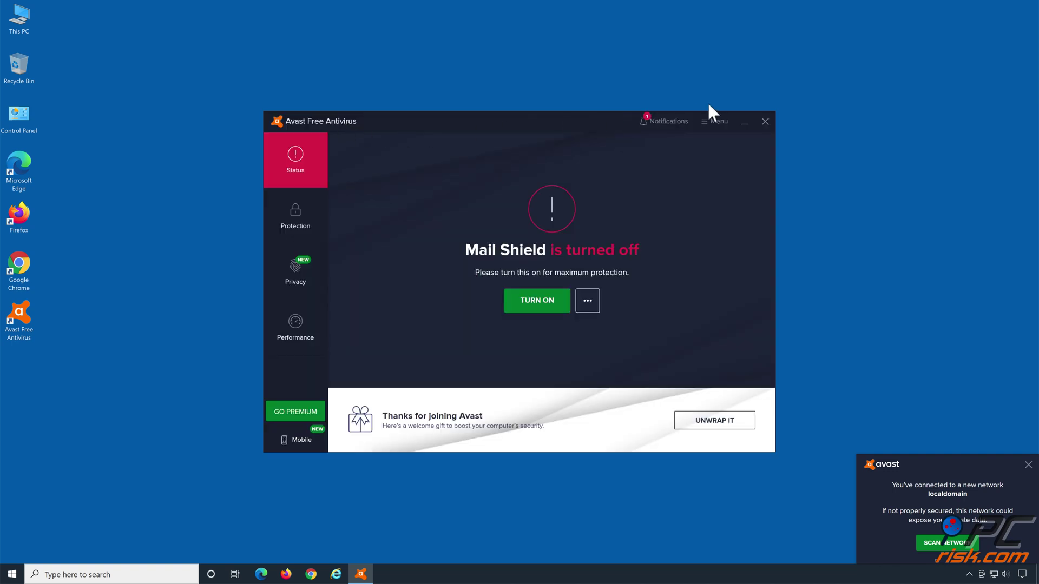
click(764, 122)
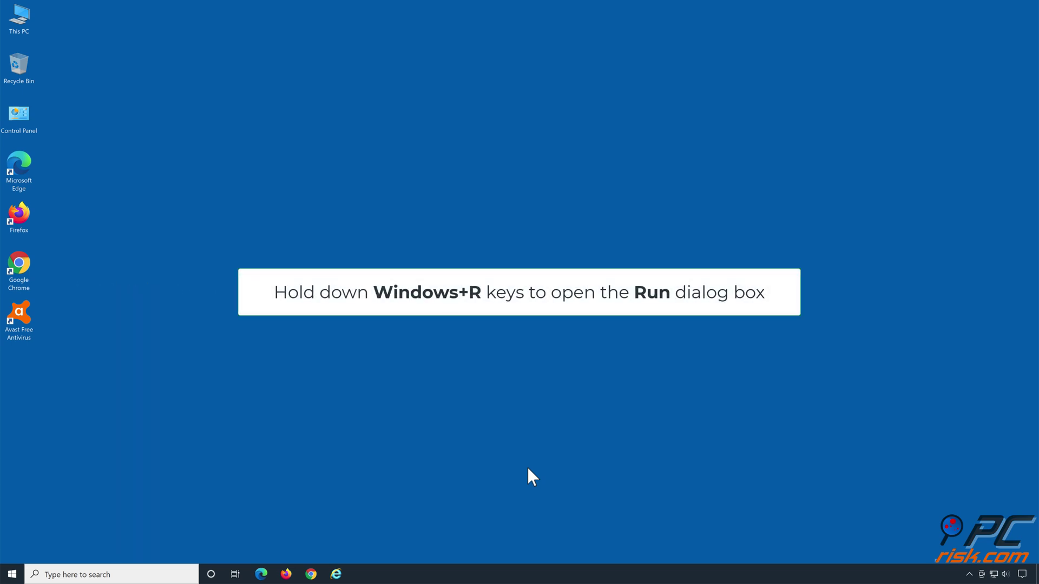
- Run 'regedit' from the Windows Run dialog to start Registry Editor
key(super+r)
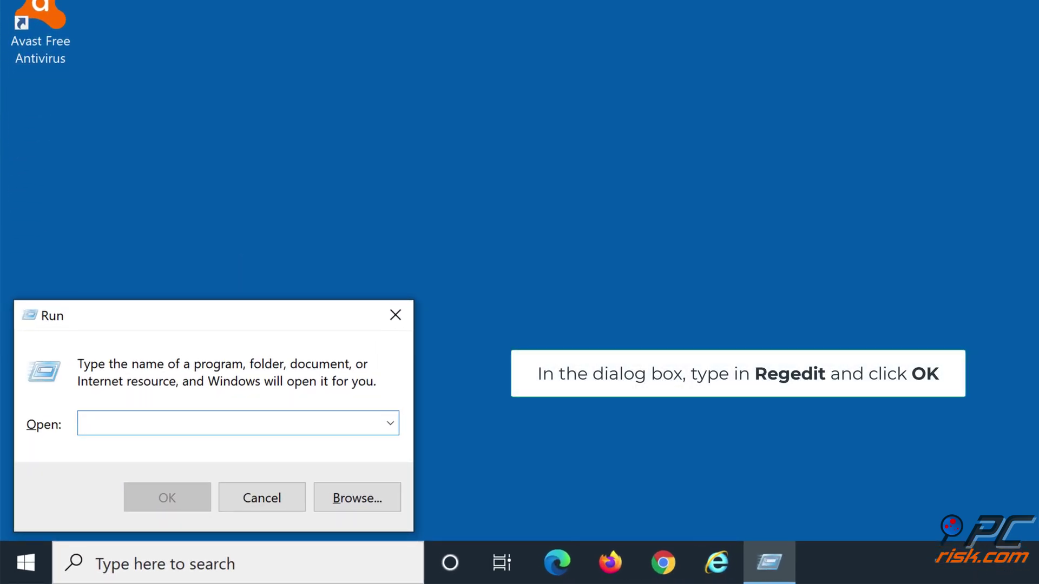
text(regedit)
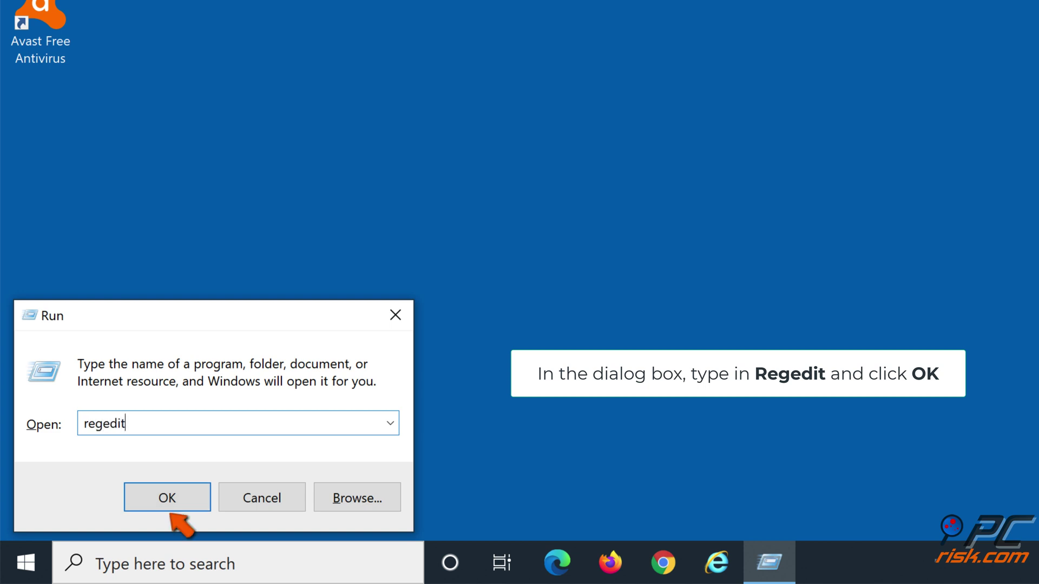
click(167, 498)
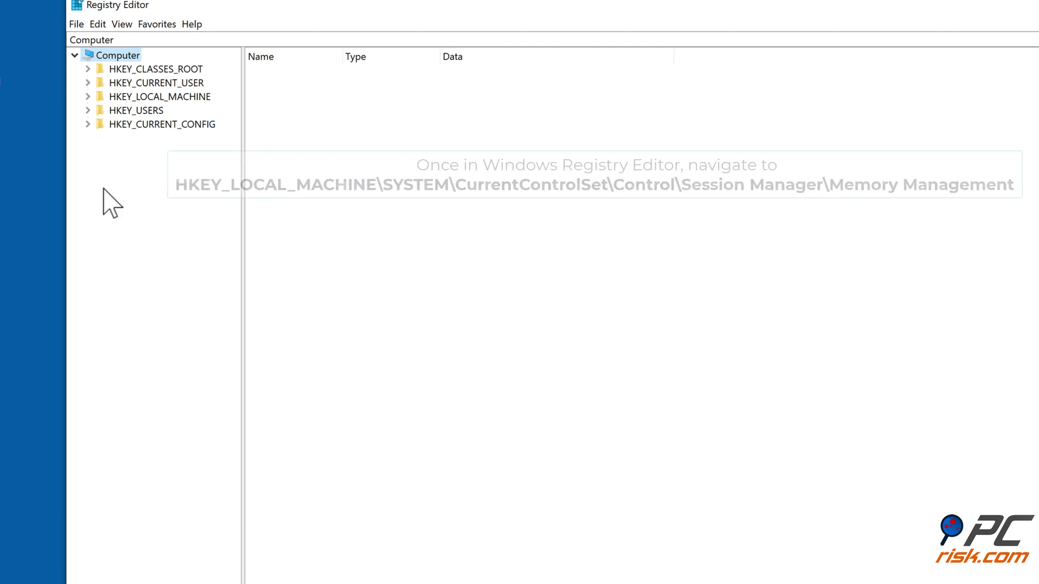
- Browse to HKEY_LOCAL_MACHINE\SYSTEM\CurrentControlSet\Control\Session Manager\Memory Management to list its values
click(88, 96)
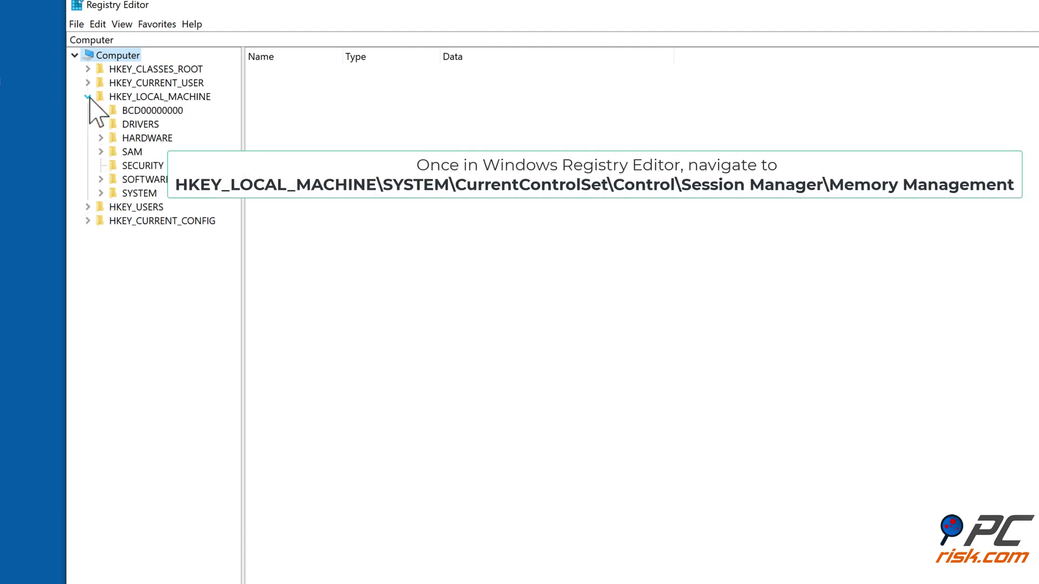
click(101, 194)
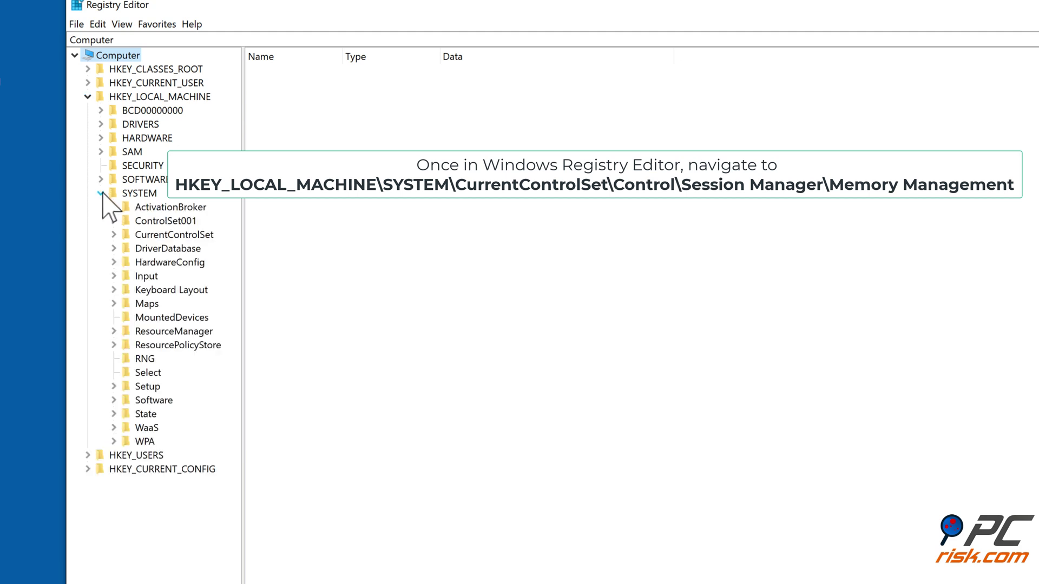
click(114, 235)
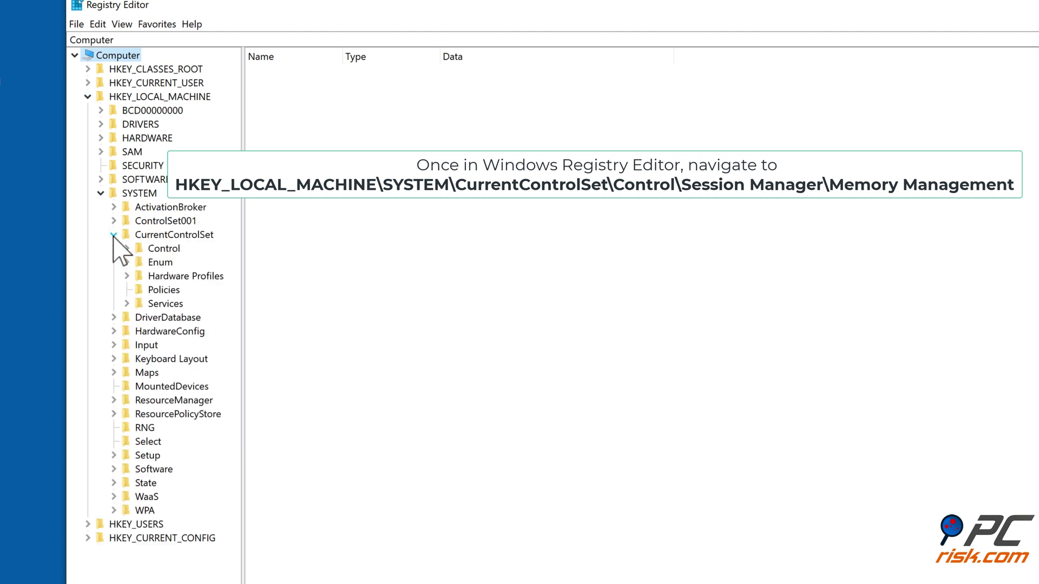
click(126, 249)
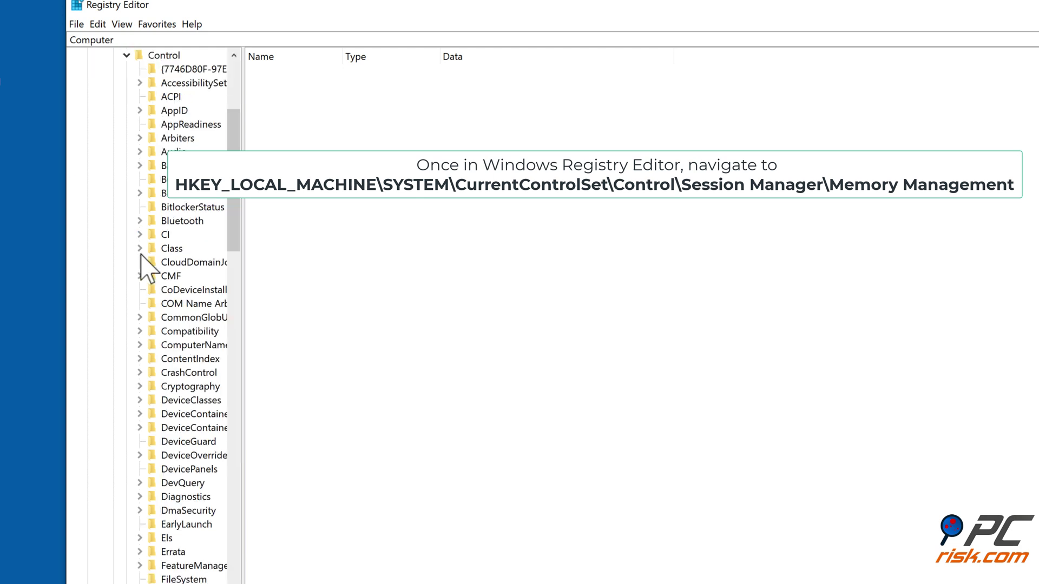
scroll(141, 263, down, 8)
scroll(160, 253, down, 11)
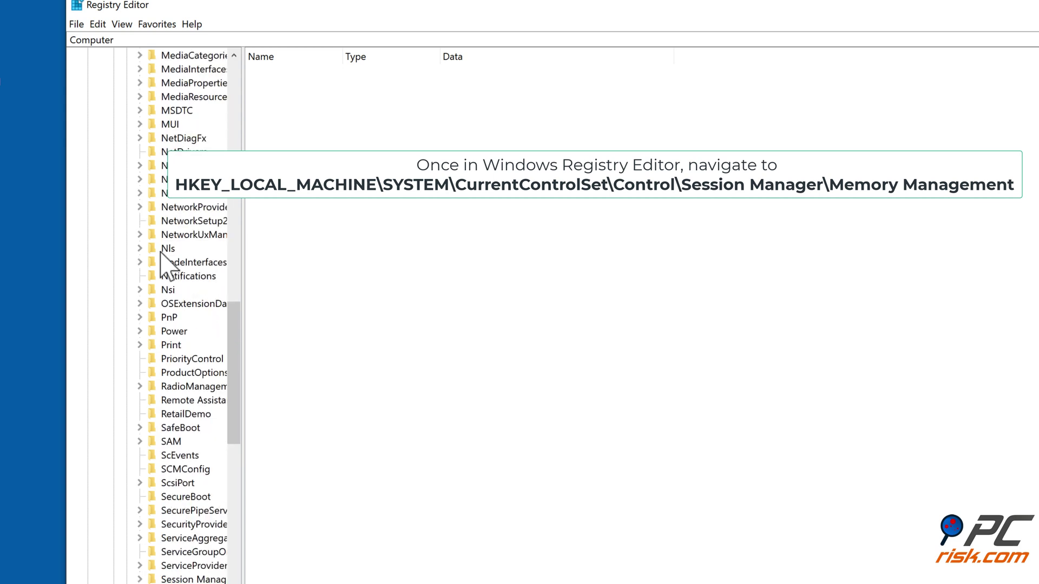
scroll(160, 253, down, 2)
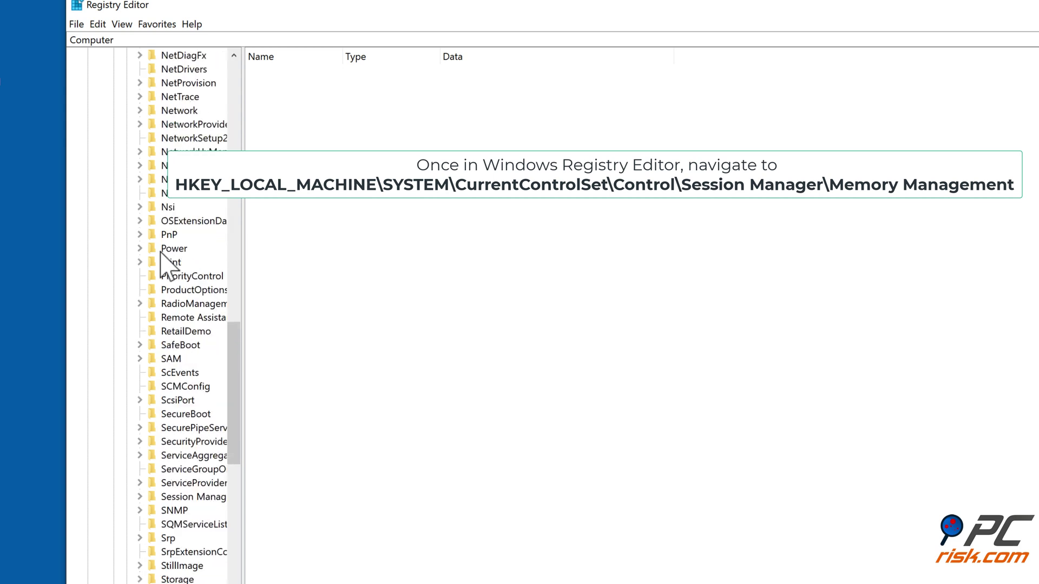
click(141, 497)
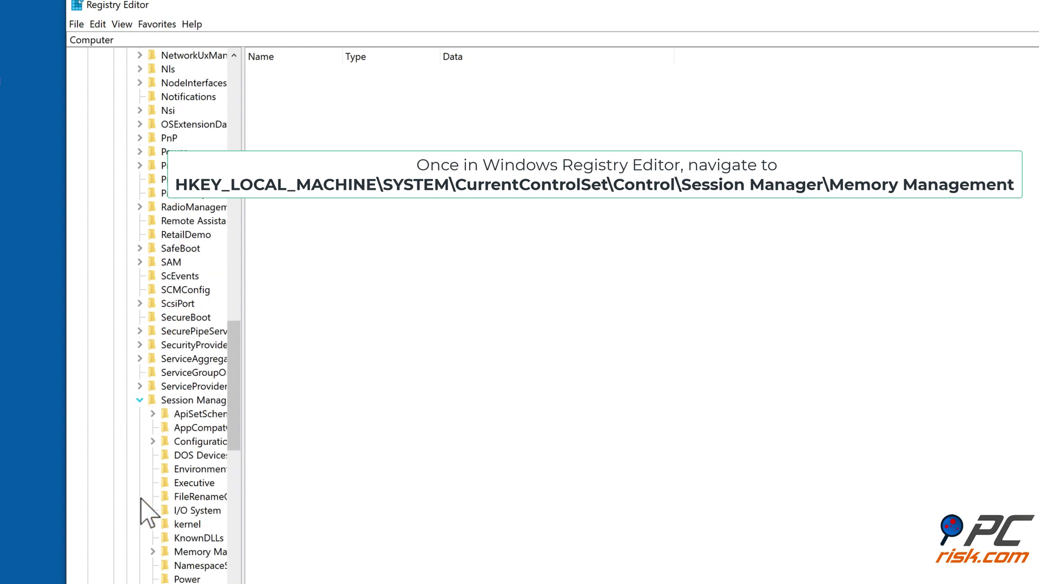
click(153, 553)
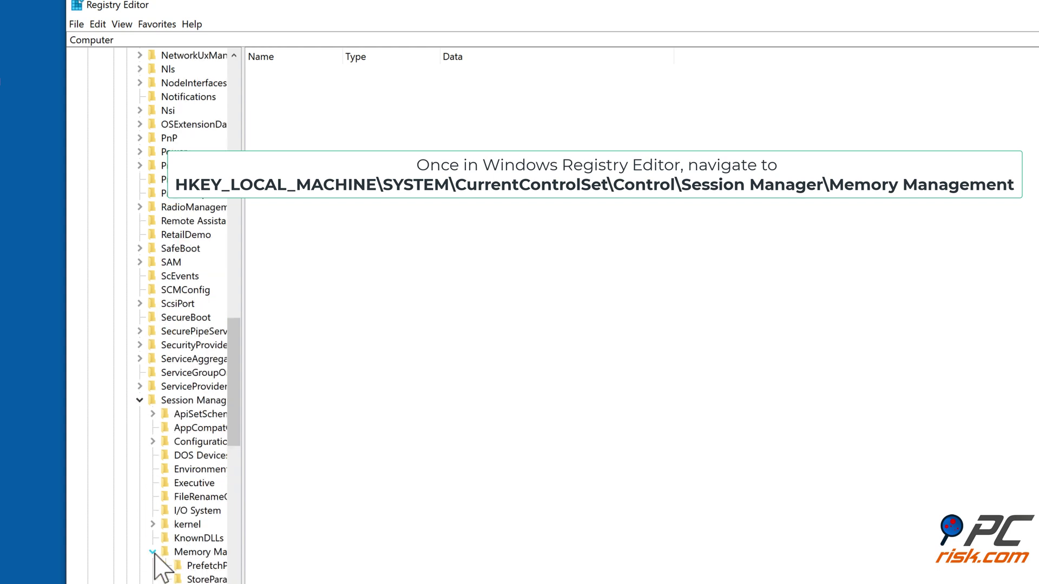
click(196, 555)
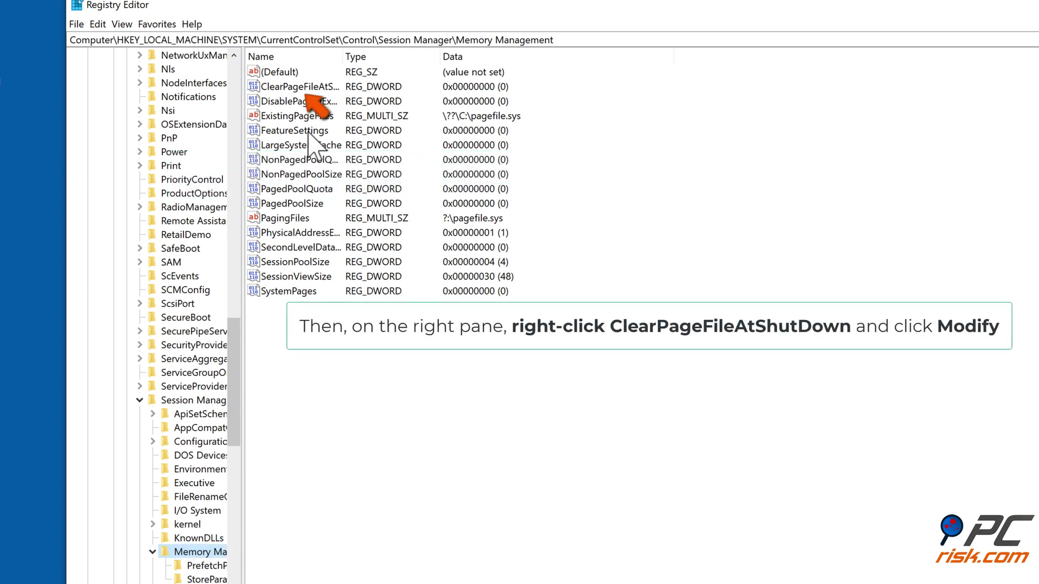
- Change ClearPageFileAtShutdown from 0 to 1, close Registry Editor, and dismiss the Avast network notice
click(307, 88)
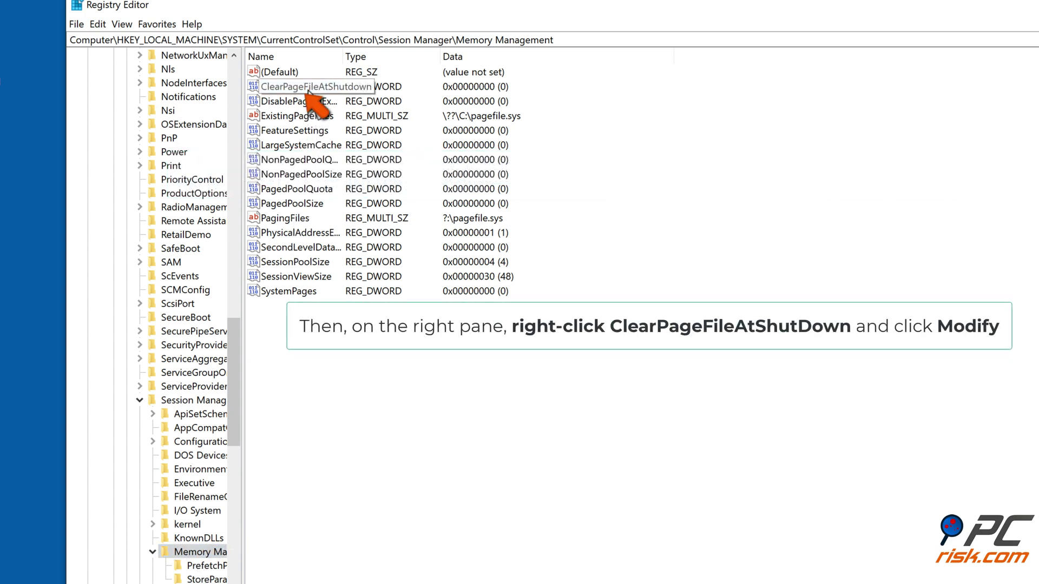
right_click(309, 90)
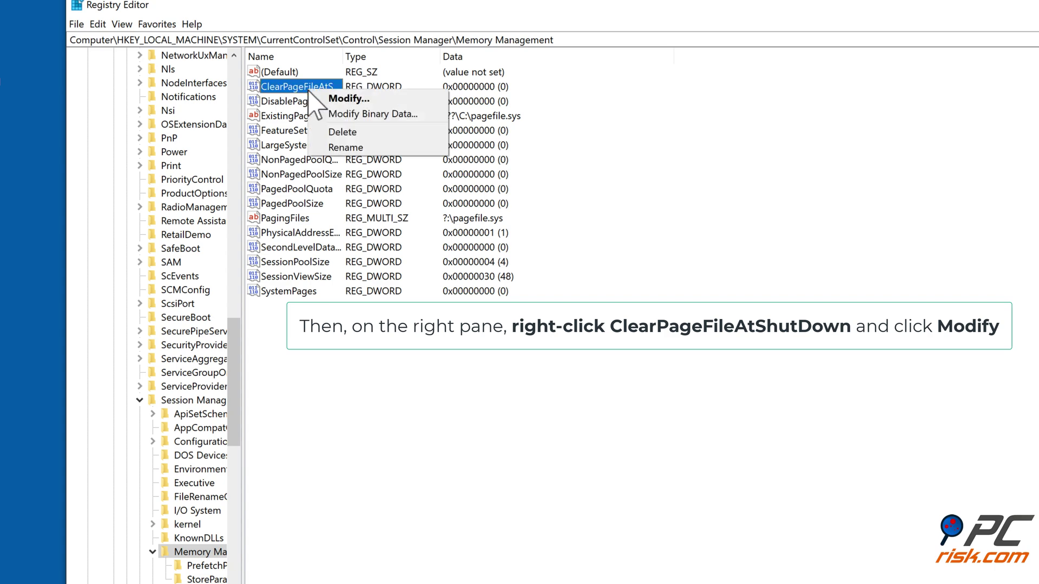
click(378, 99)
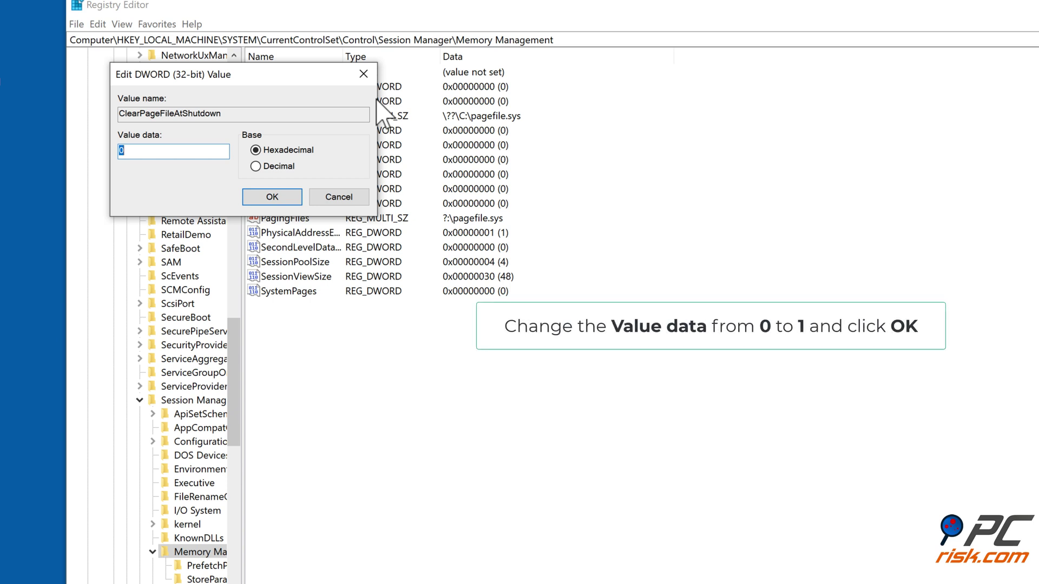
double_click(129, 153)
key(BackSpace)
text(1)
click(276, 204)
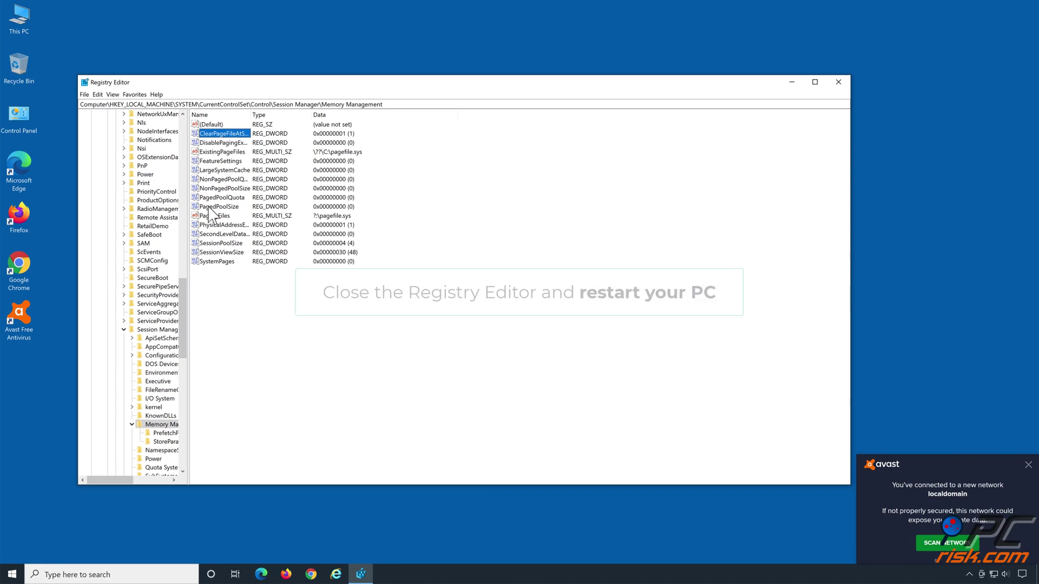
click(837, 82)
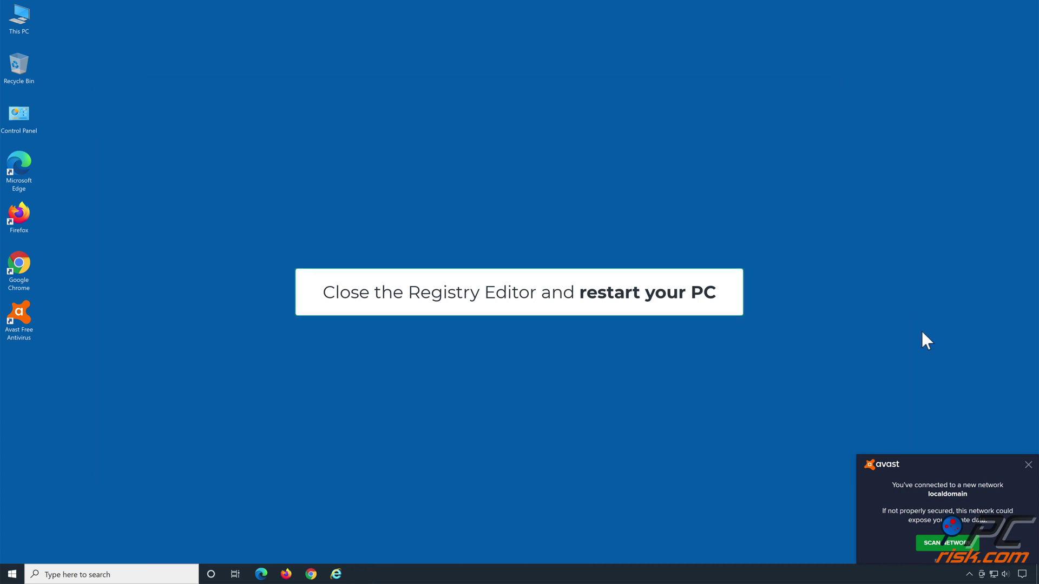
click(1028, 465)
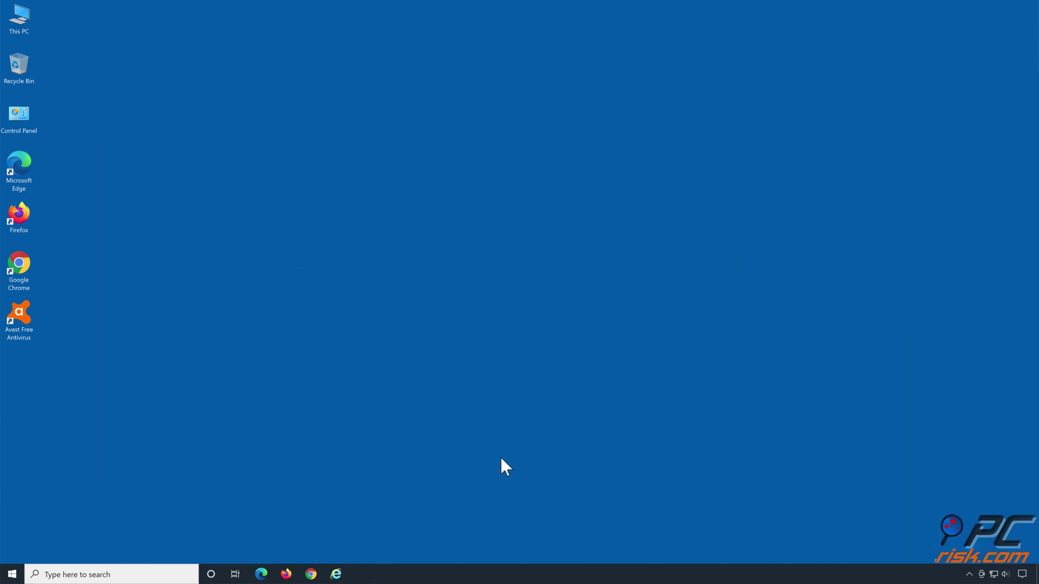